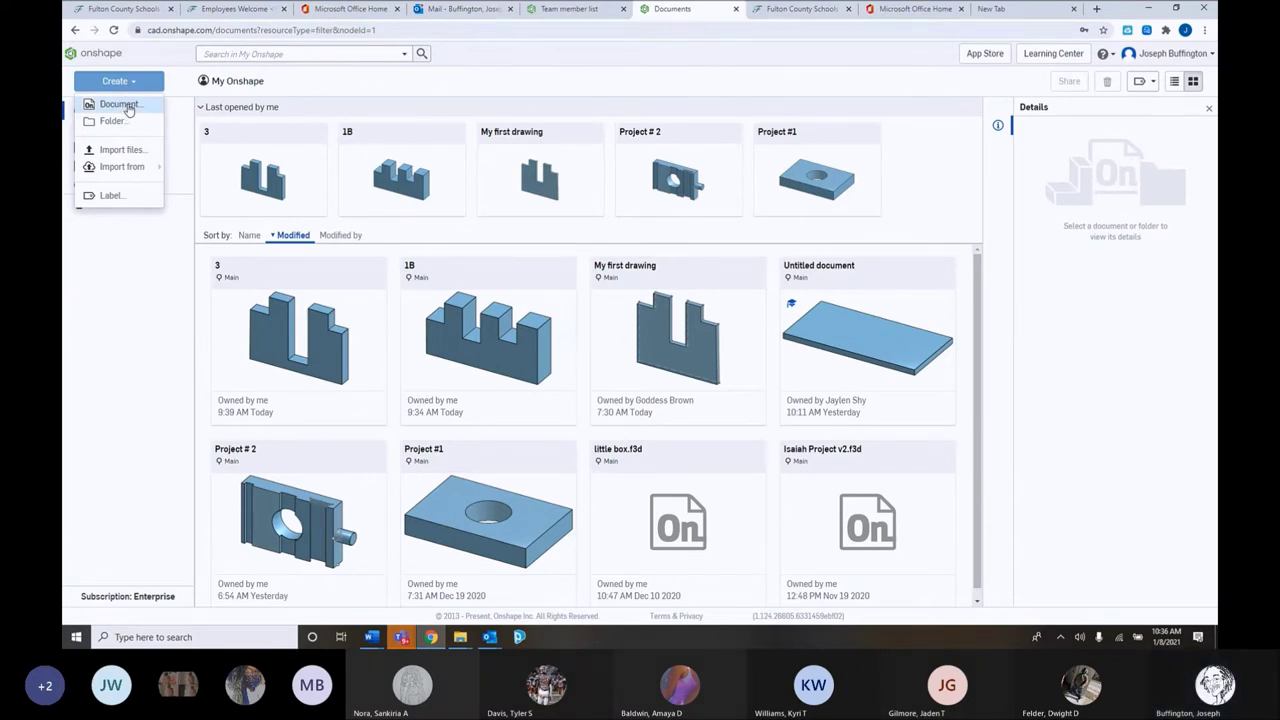
Create a new document named 'Exercise # 2' and view the Front plane head-on
left_click(120, 104)
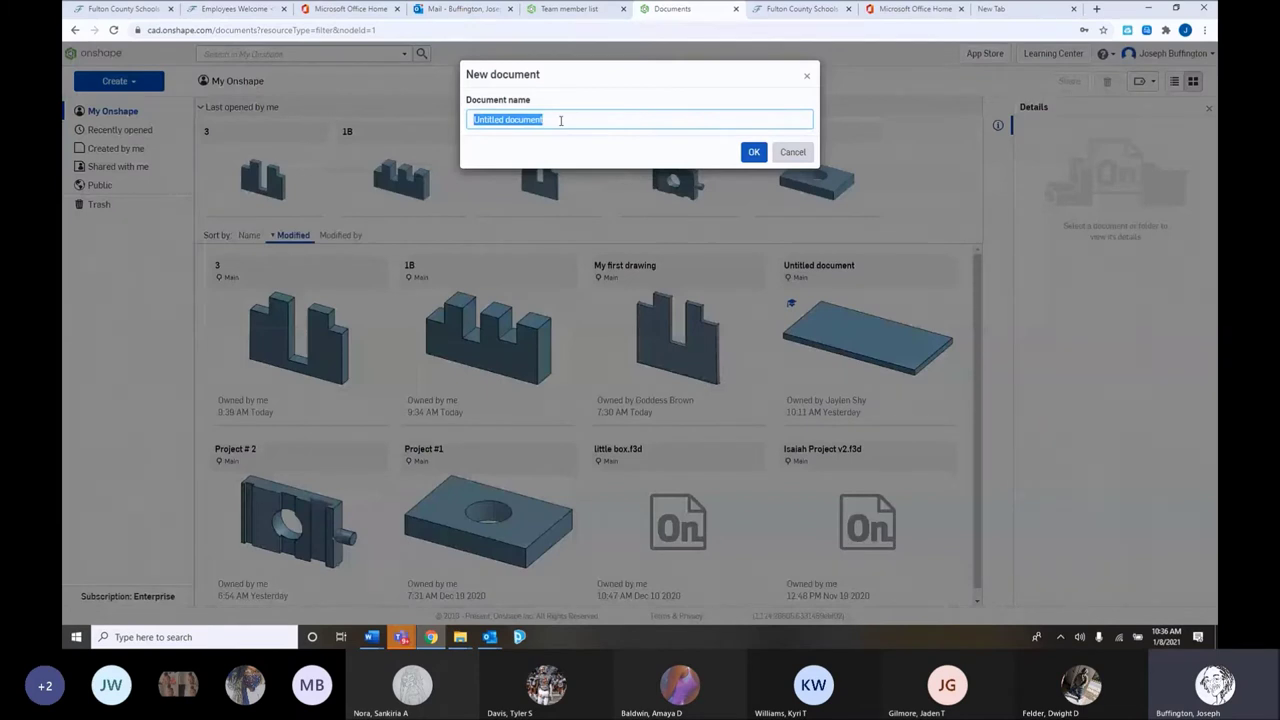
left_click(561, 120)
left_click_drag(572, 120, 466, 121)
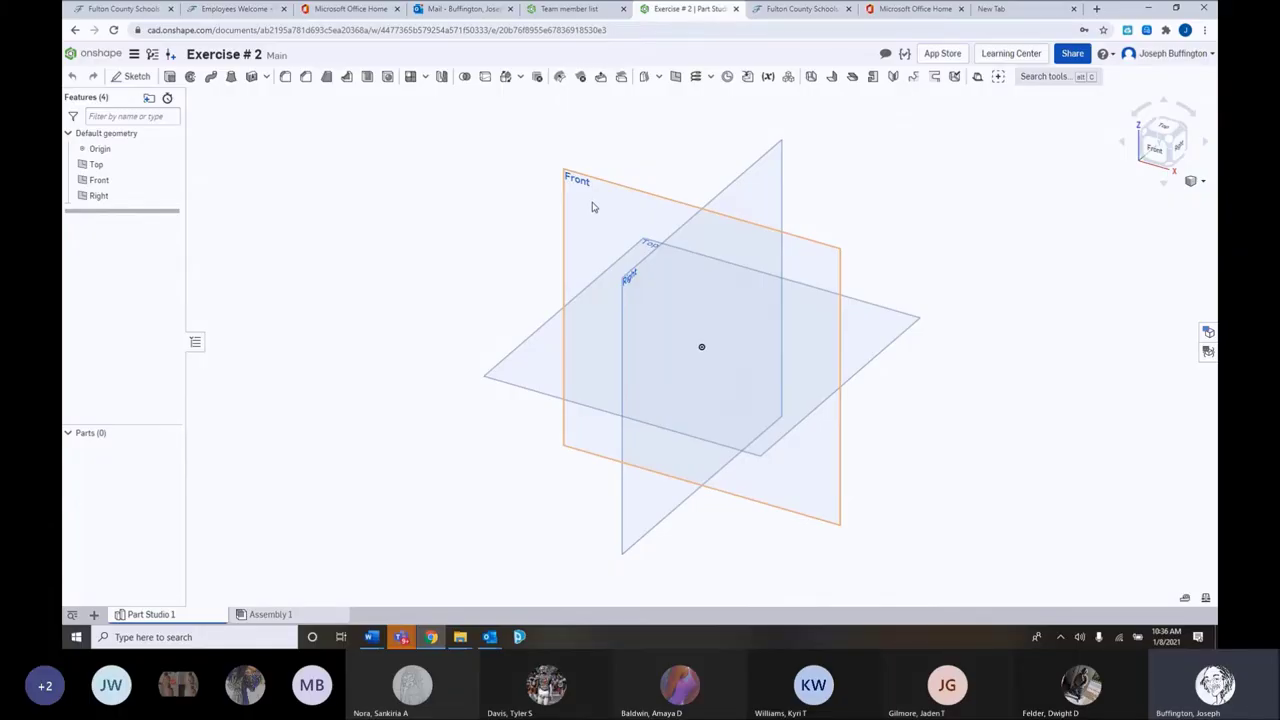
left_click(1157, 151)
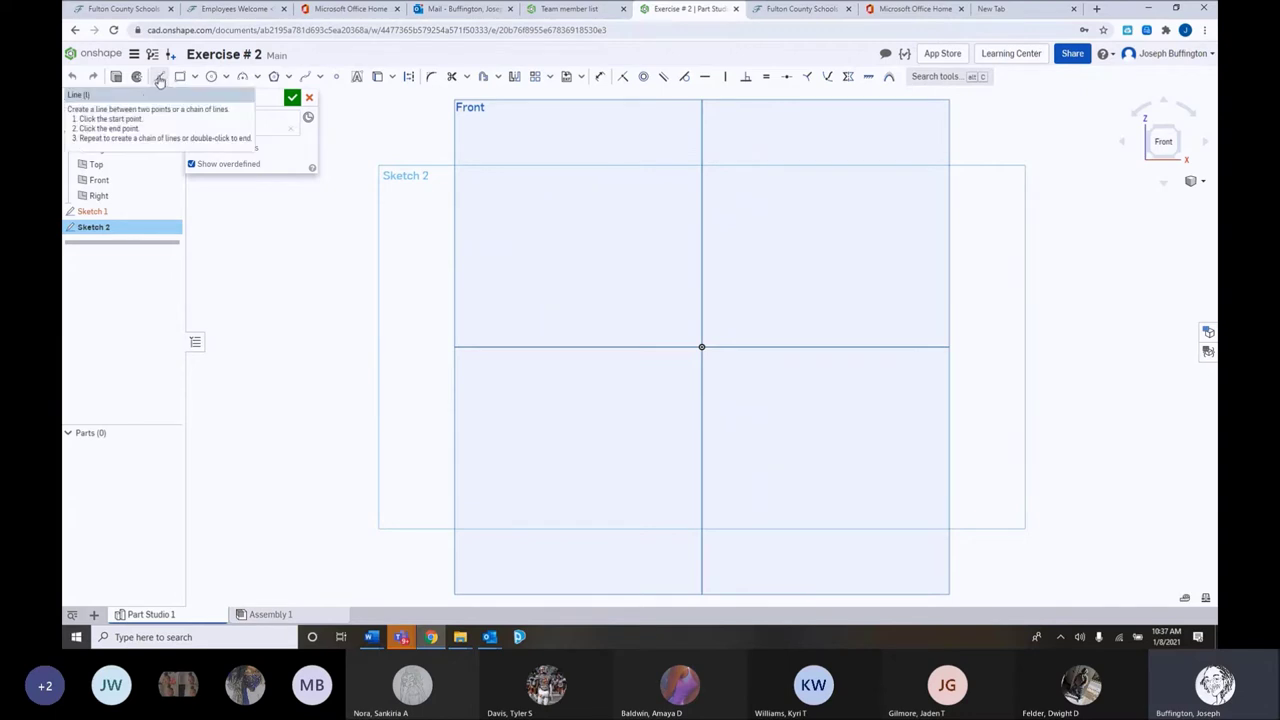
With the Line tool, draw a 1.47 horizontal line above-left of the origin, then a 1.58 upward step
left_click(160, 78)
left_click(478, 283)
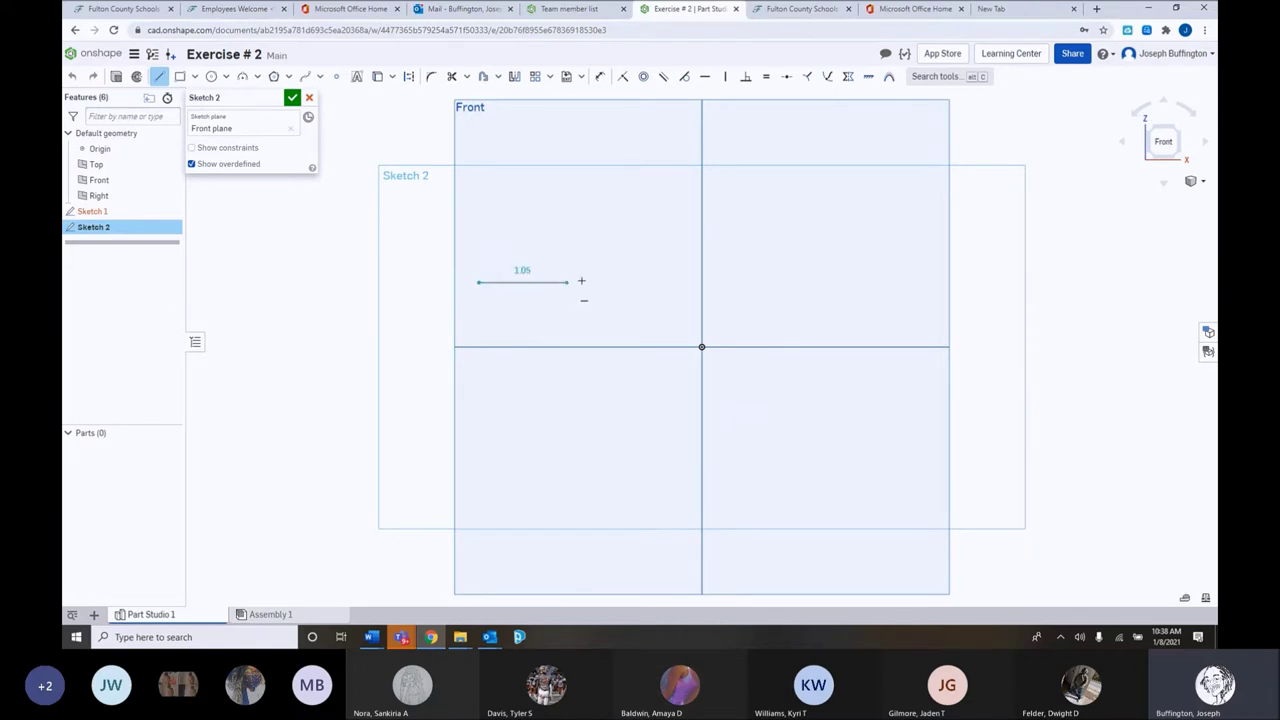
left_click(600, 282)
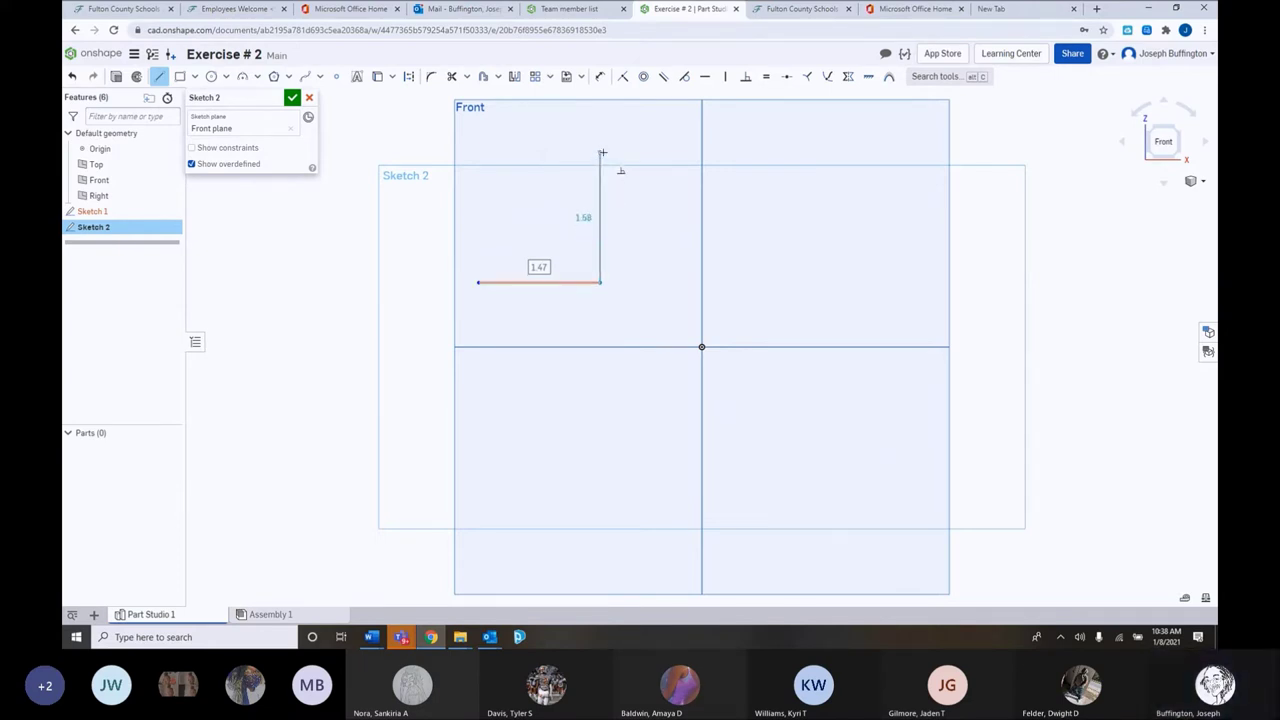
left_click(601, 152)
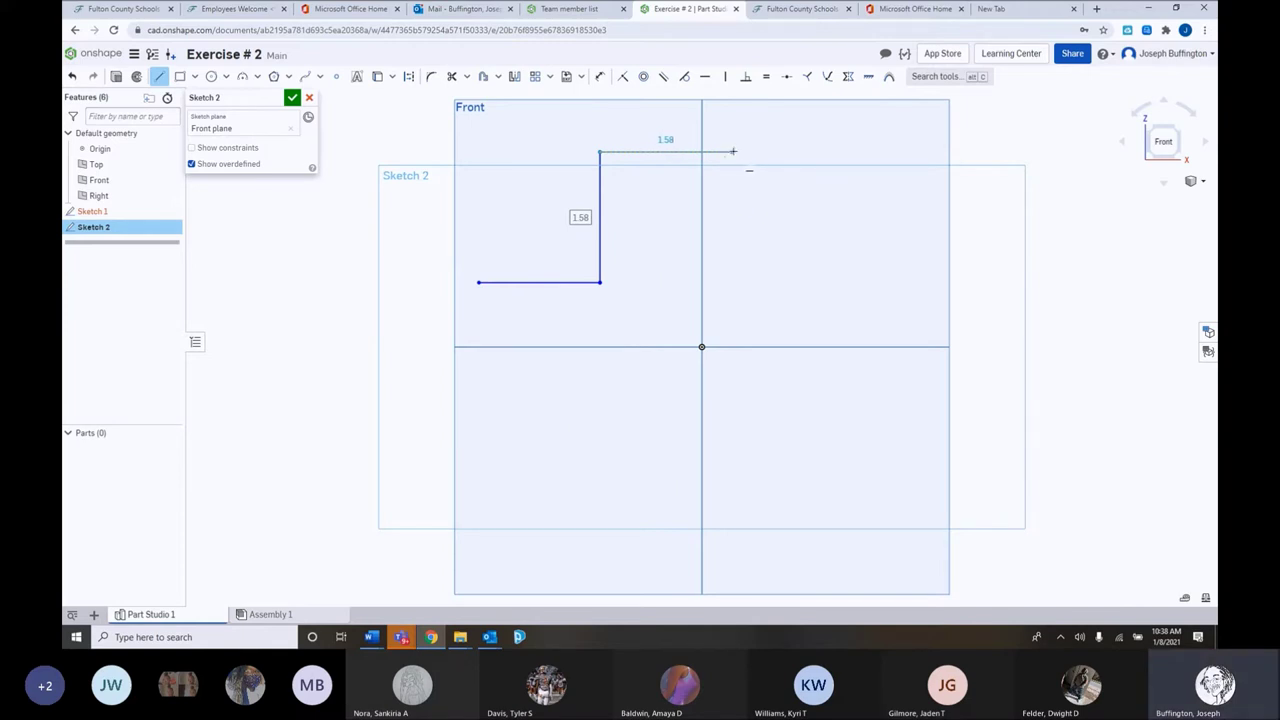
Extend the outline: 1.62 top edge, 4.04 notch drop, 1.38 notch bottom, then back up to the top
left_click(733, 152)
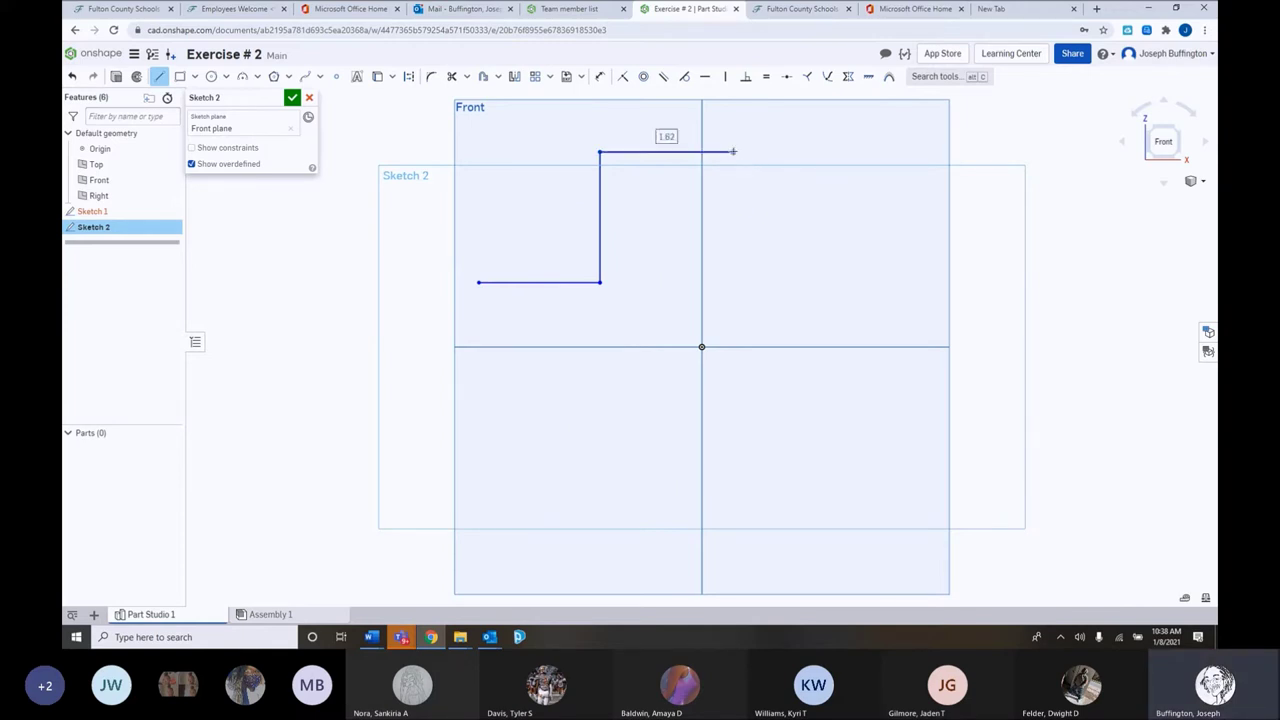
left_click(732, 485)
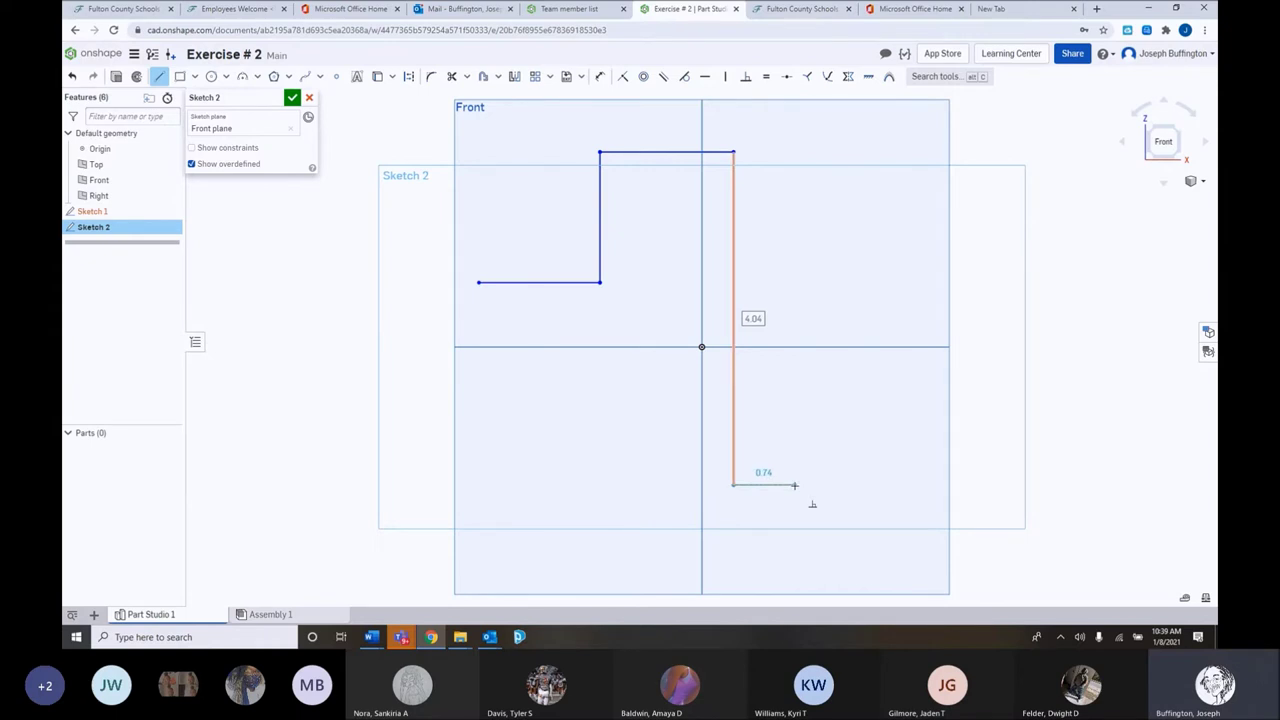
left_click(847, 484)
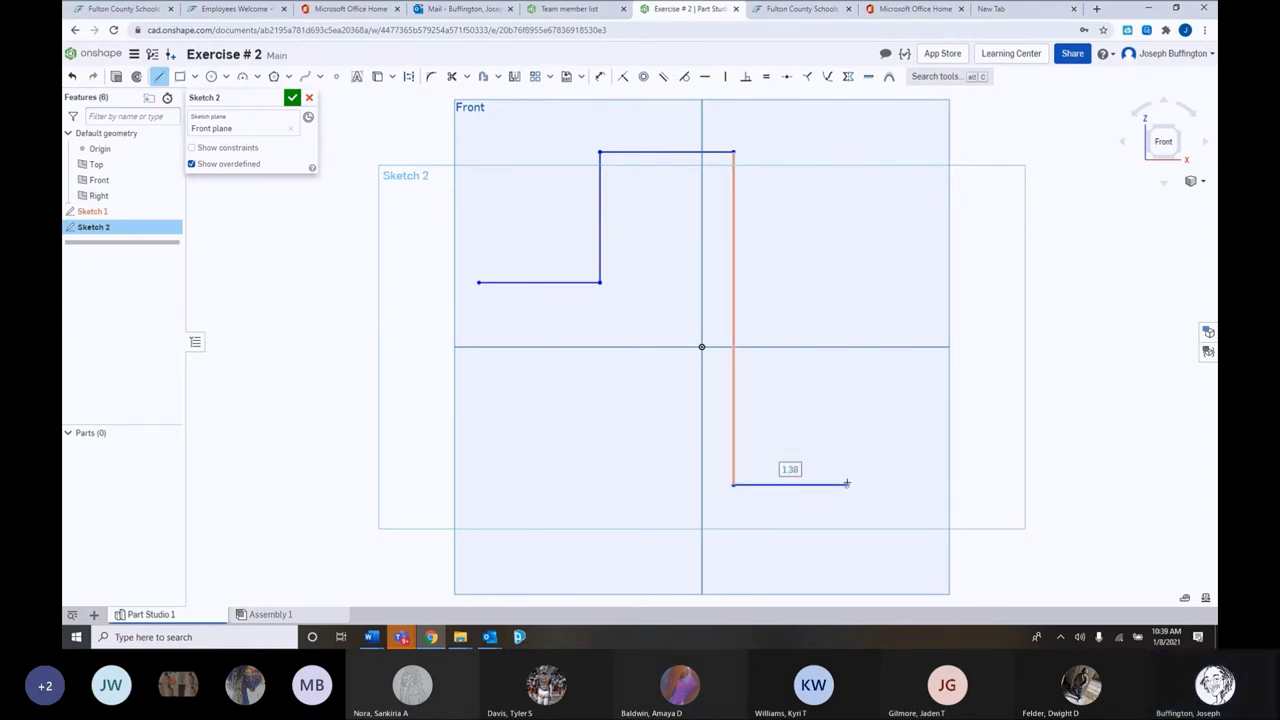
left_click(847, 153)
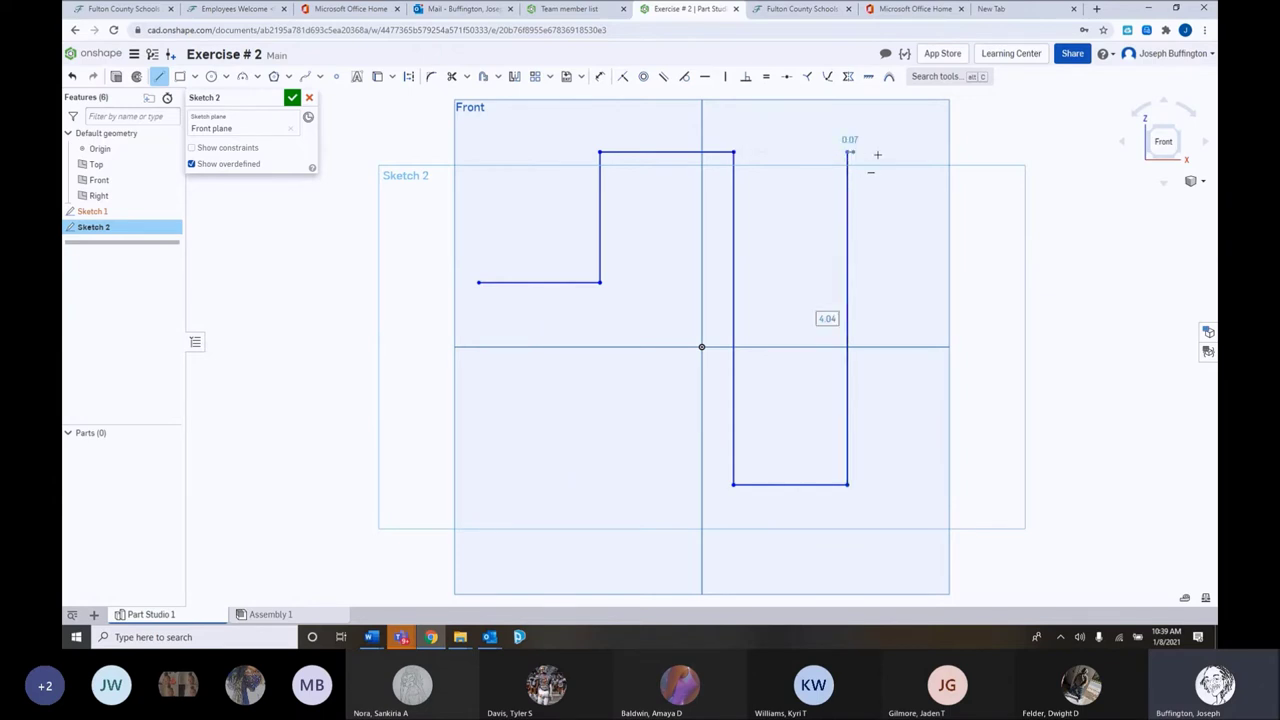
Finish and close the outline: 1.65 top, 1.61 drop, 1.24 shoulder, 3.53 right side, 7.5 bottom
left_click(983, 152)
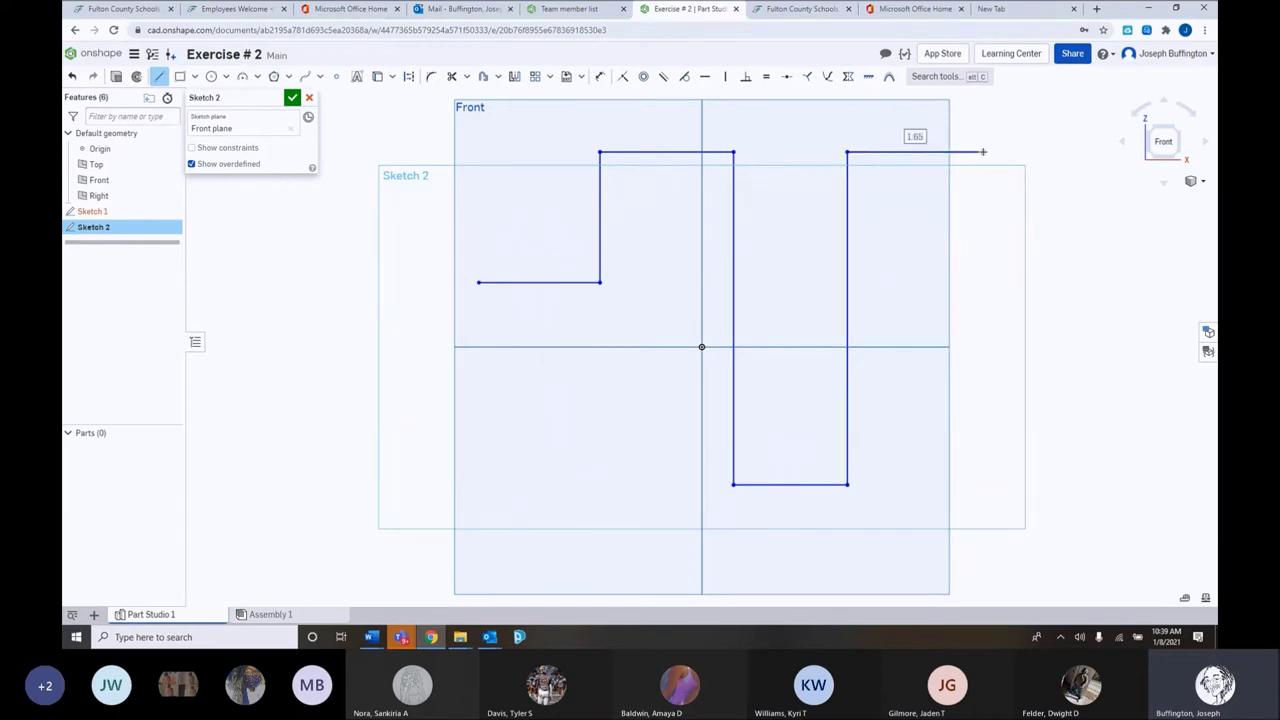
left_click(981, 284)
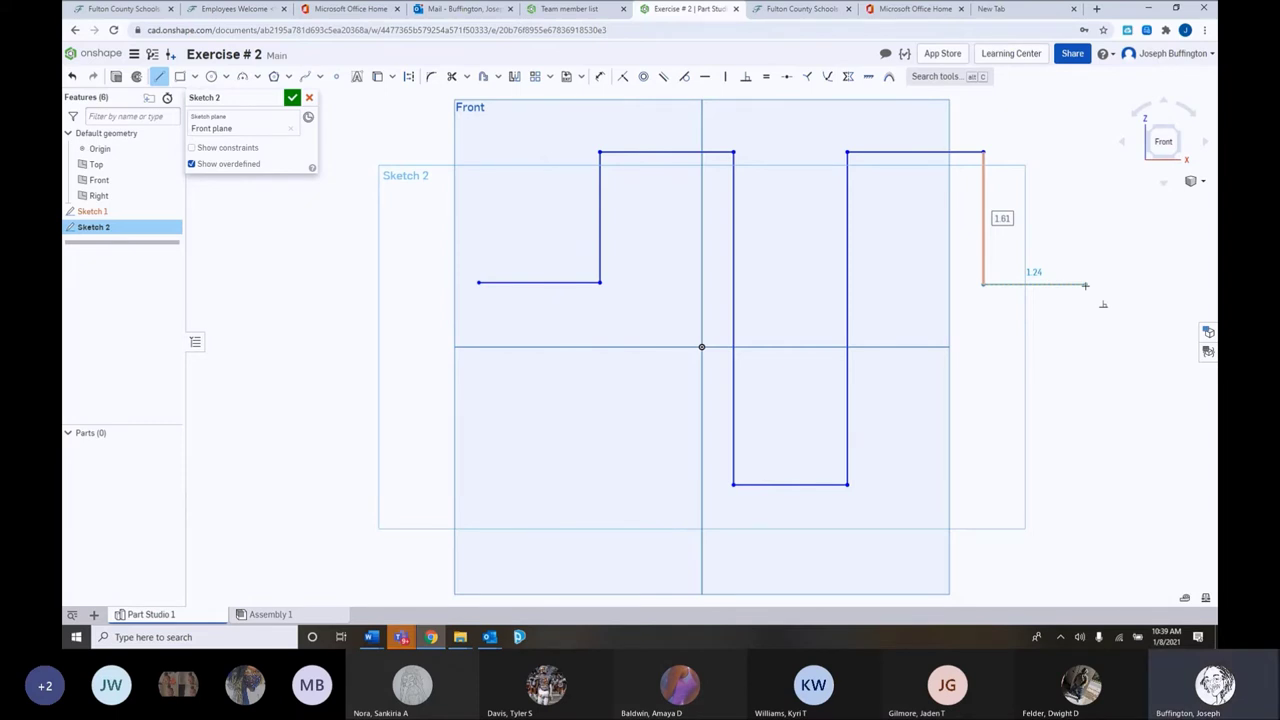
left_click(1085, 285)
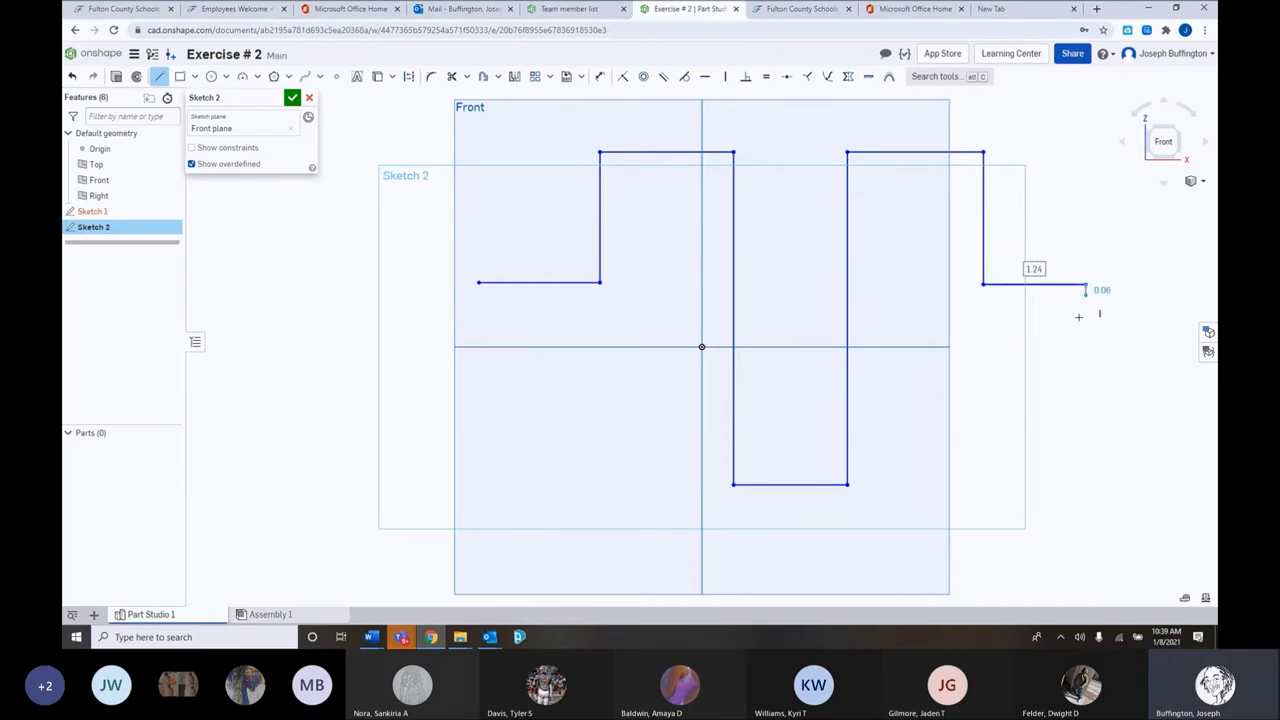
left_click(1085, 575)
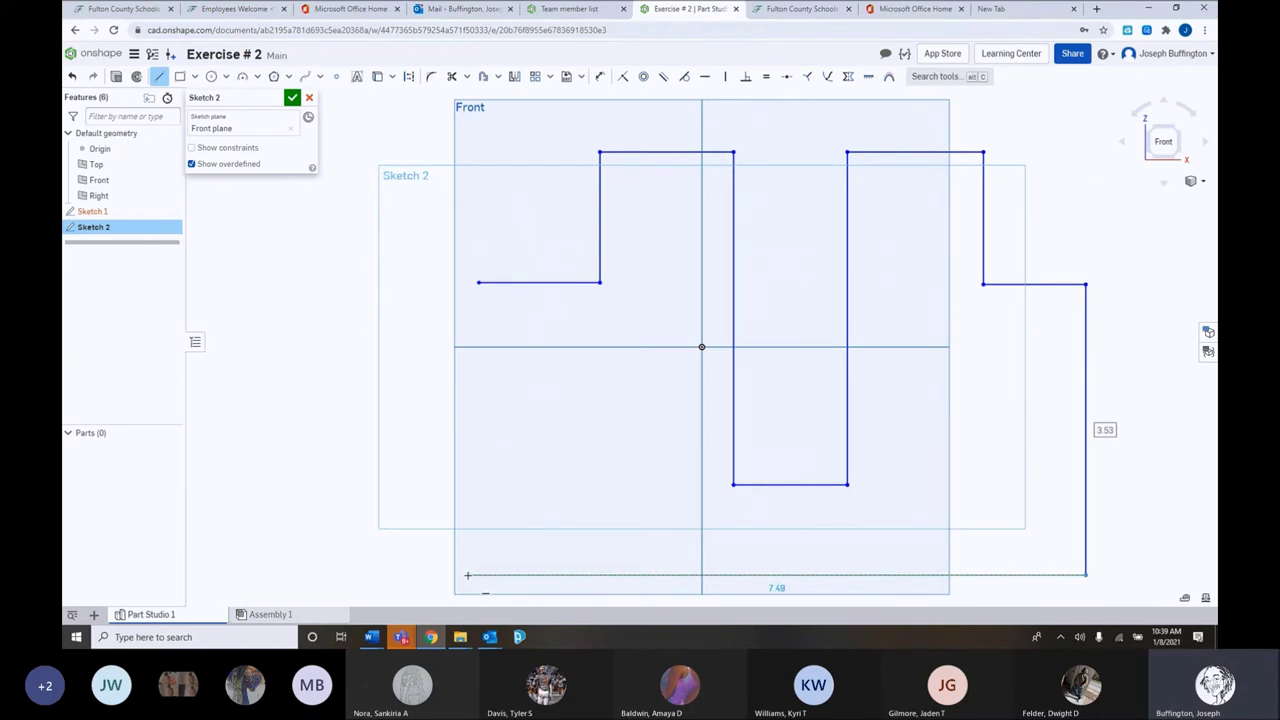
left_click(467, 575)
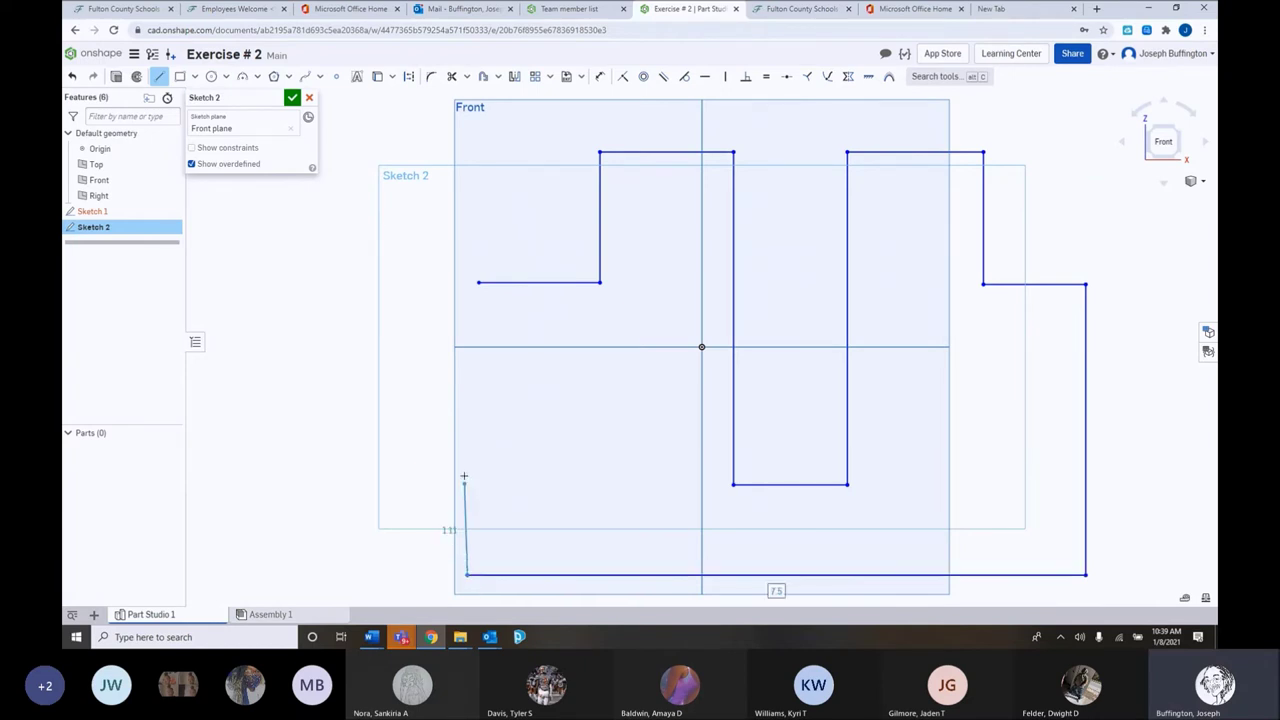
left_click(467, 282)
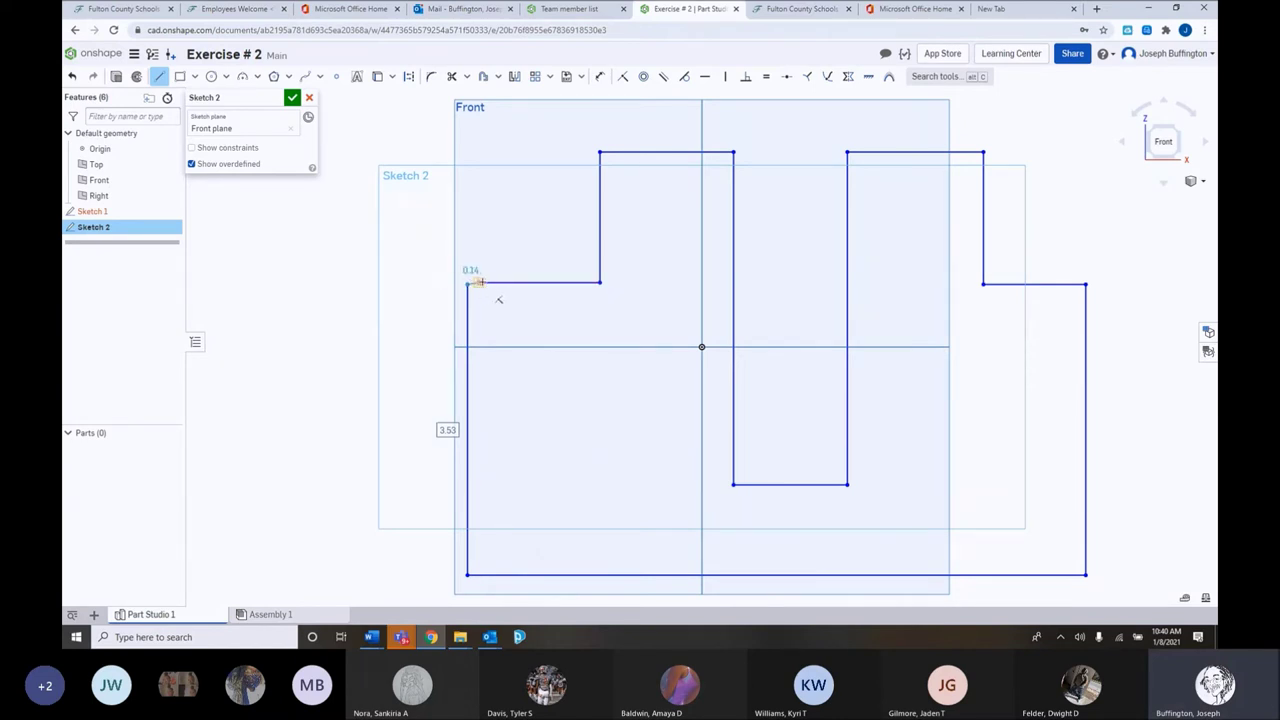
left_click(481, 283)
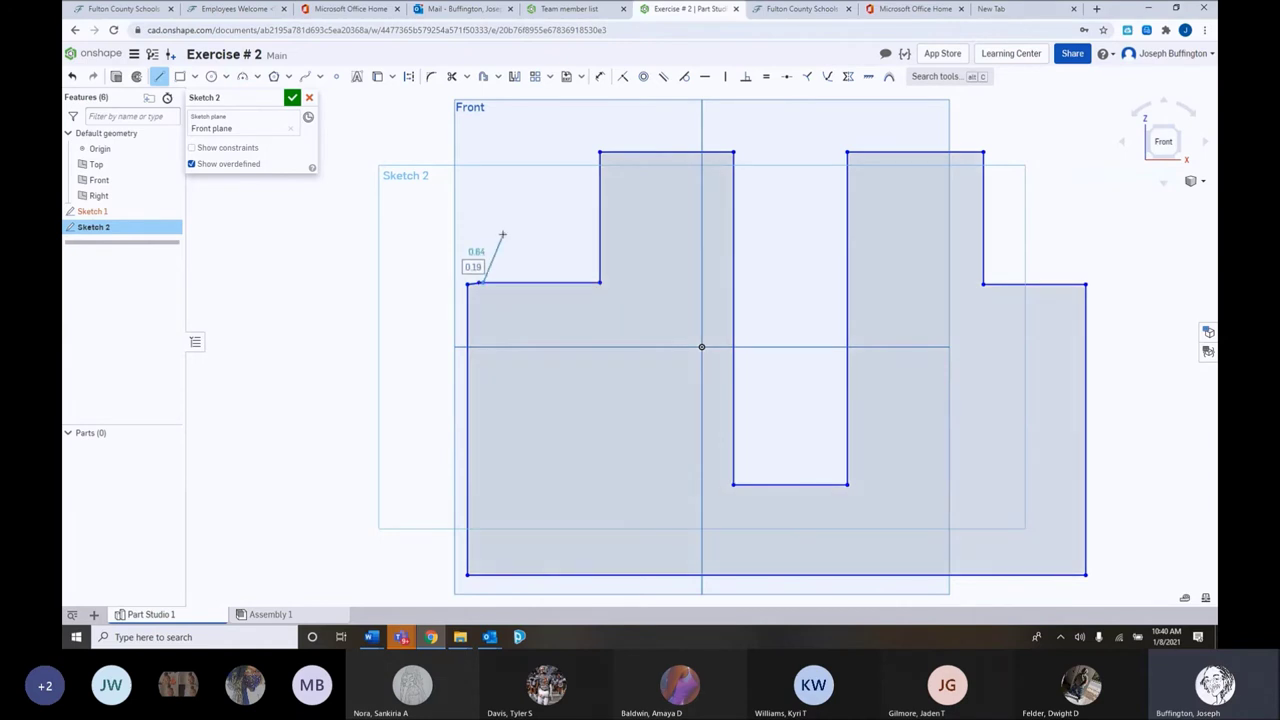
Exit the Line tool and select the outline edges to check the closed profile
key("Escape")
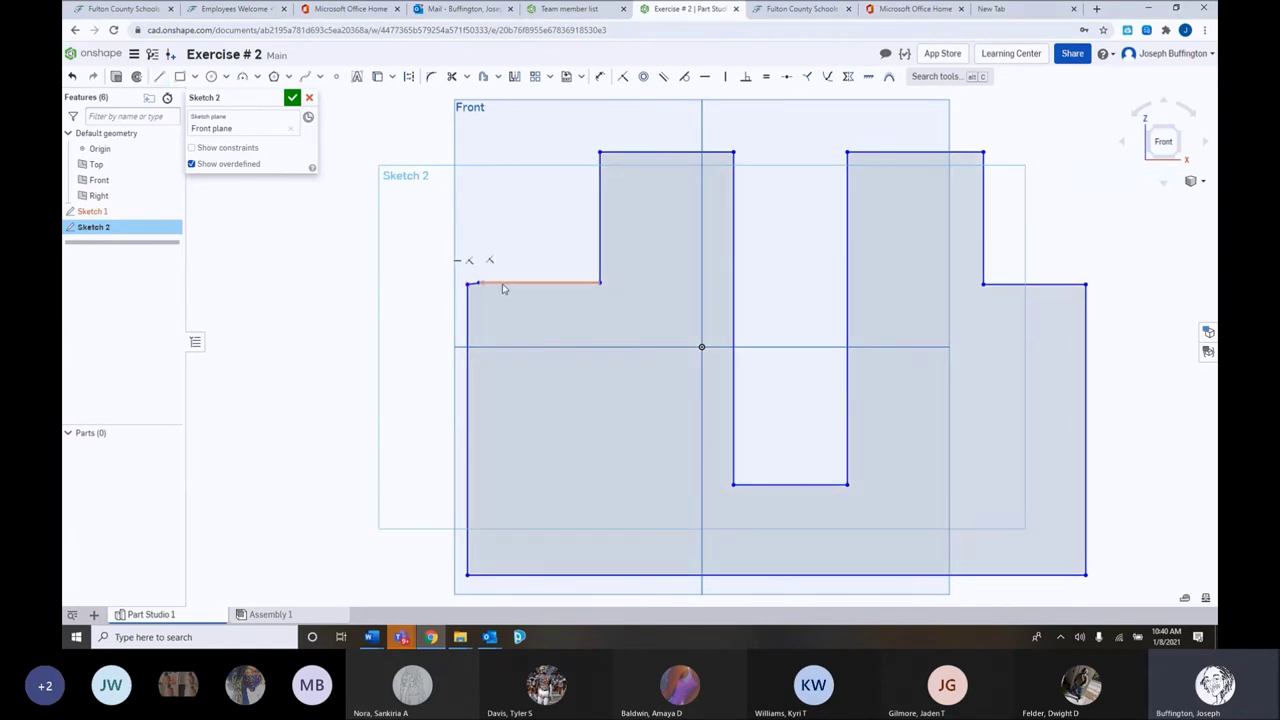
double_click(498, 283)
left_click(482, 284)
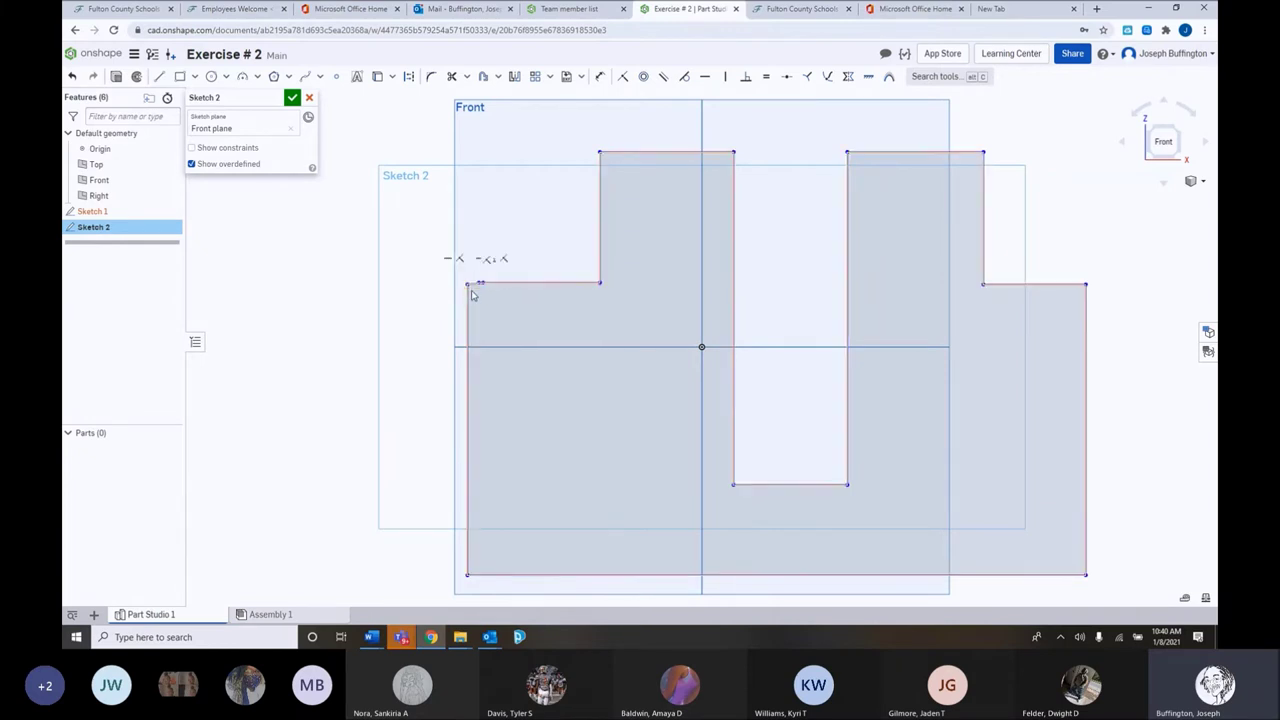
left_click(438, 262)
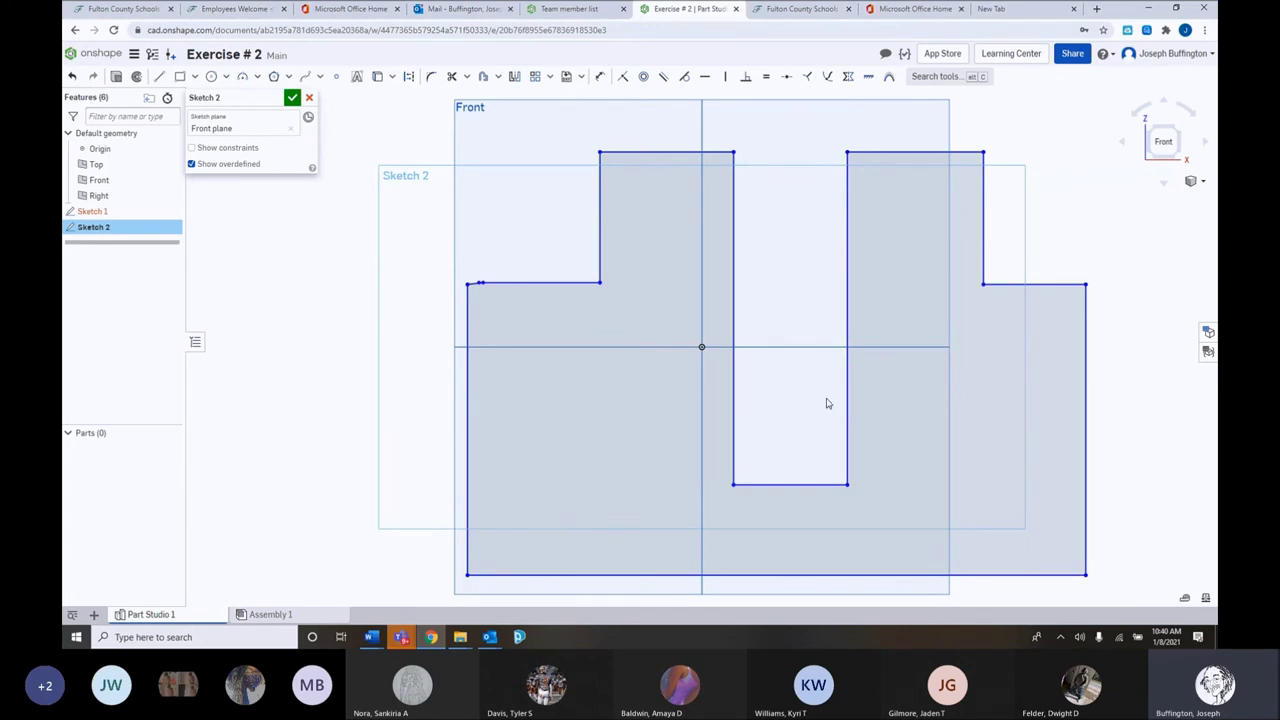
key("ctrl+a")
left_click(600, 78)
Dimension the upper-left step edge as 1.75
left_click(594, 282)
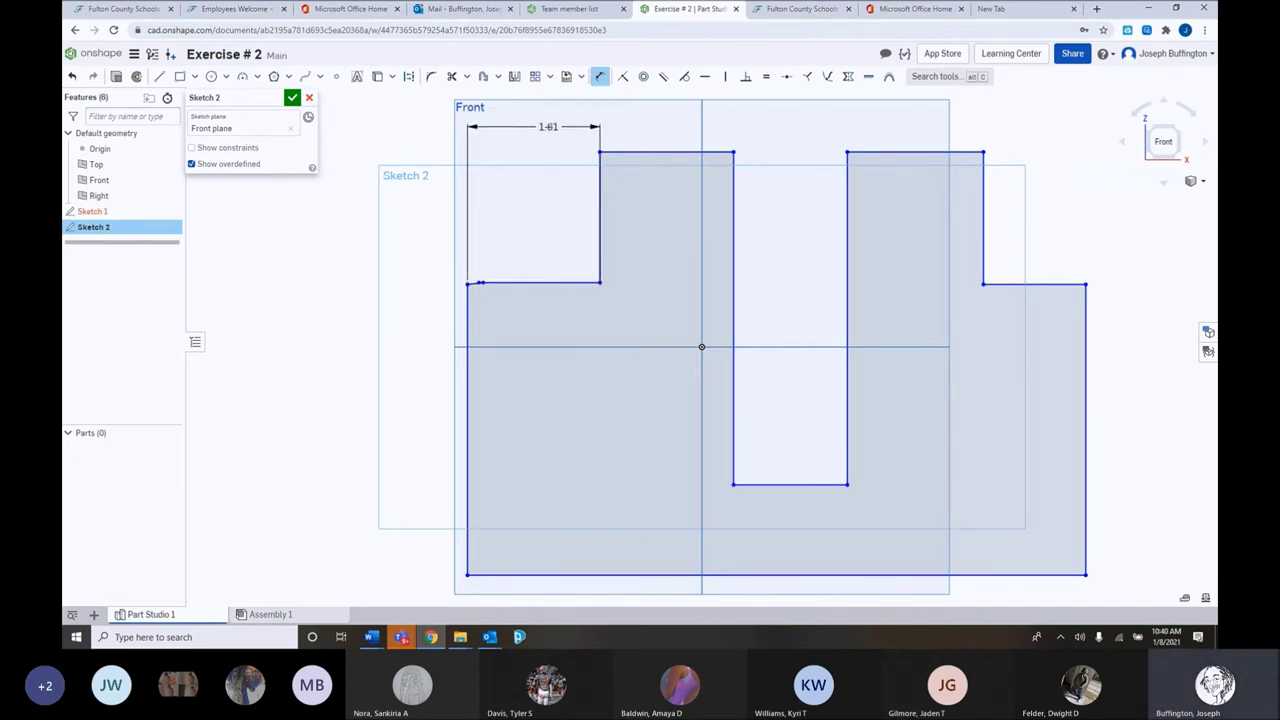
left_click(549, 127)
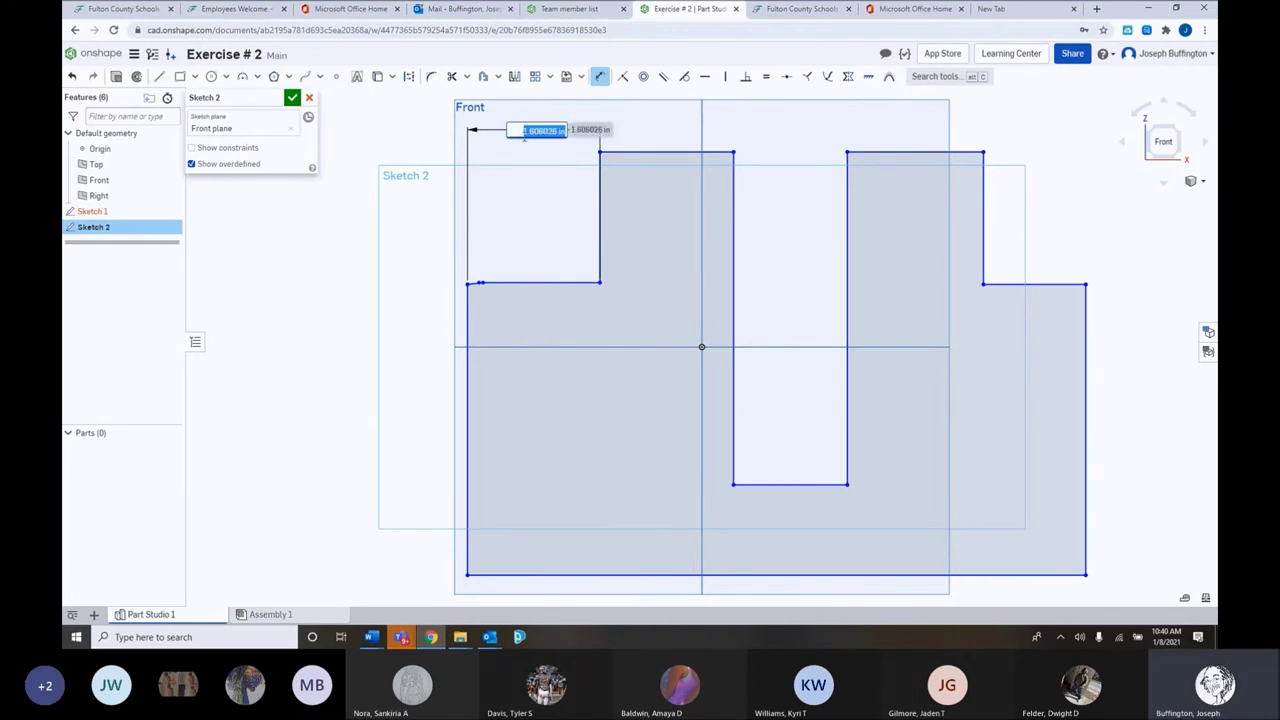
type("1.75")
key("Escape")
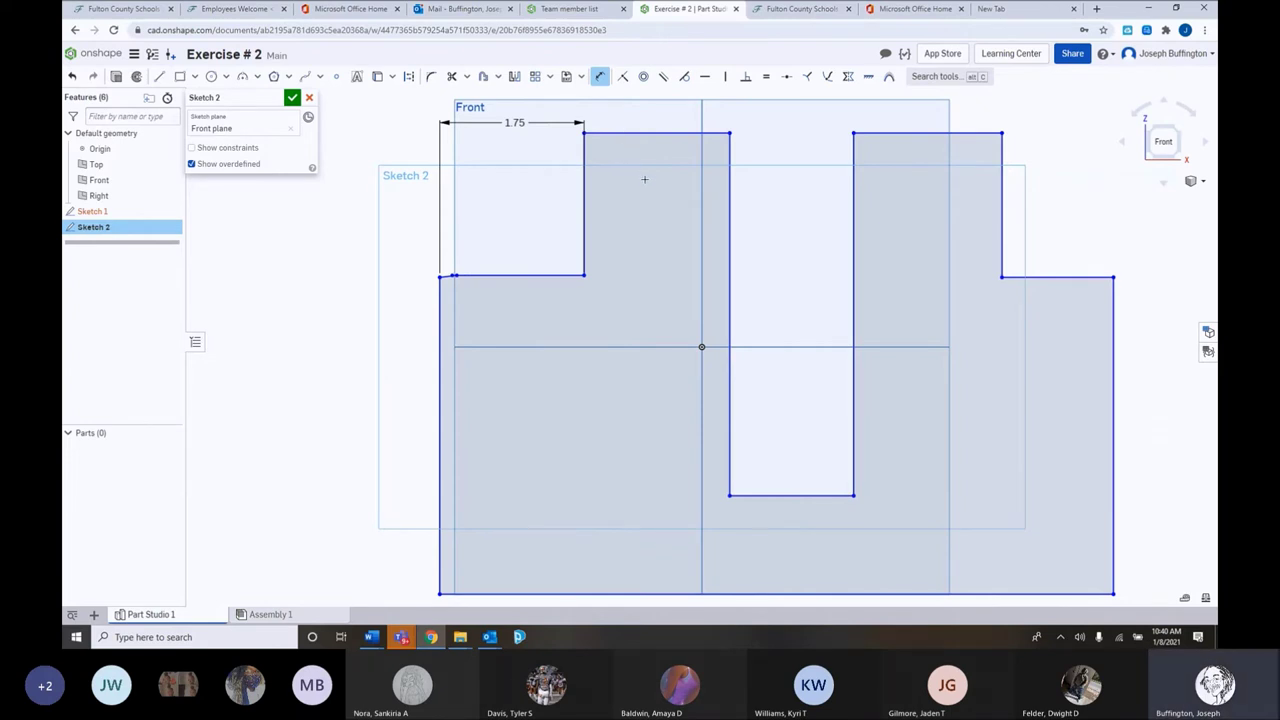
scroll(644, 177, "down", 1)
scroll(644, 179, "down", 1)
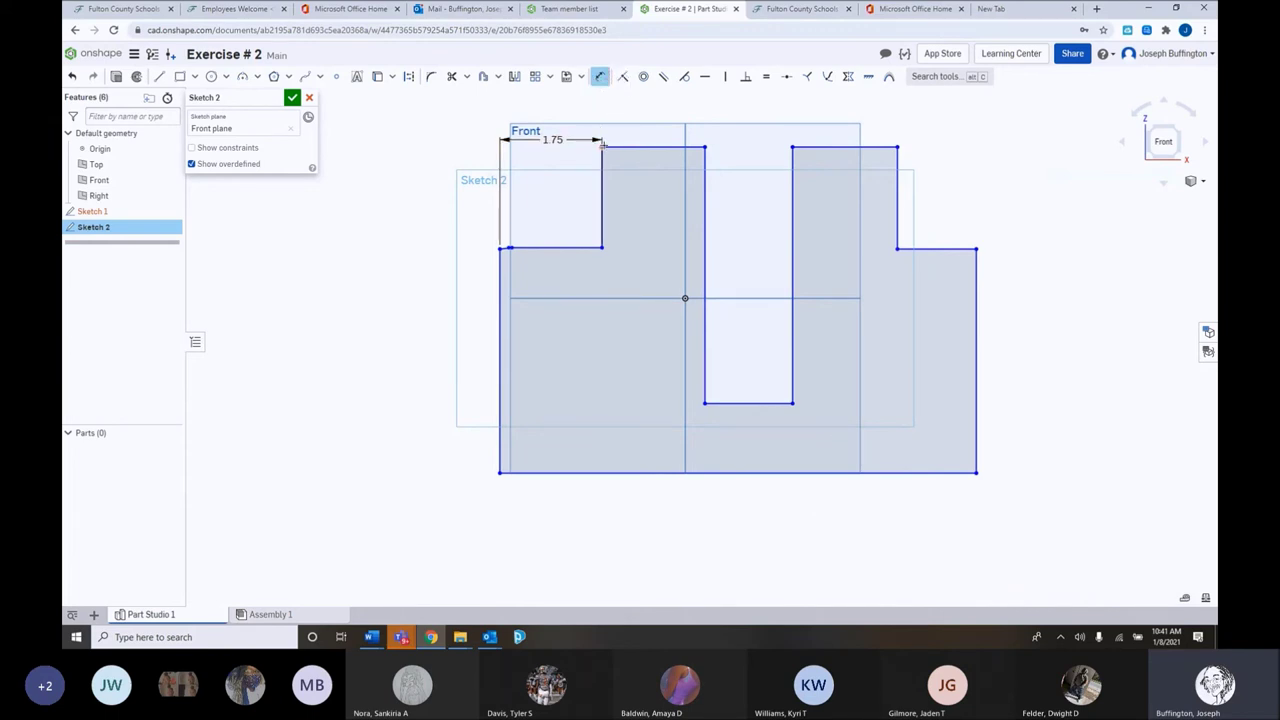
Dimension the left post's top width as 1.75
left_click(704, 147)
left_click(650, 132)
left_click(634, 137)
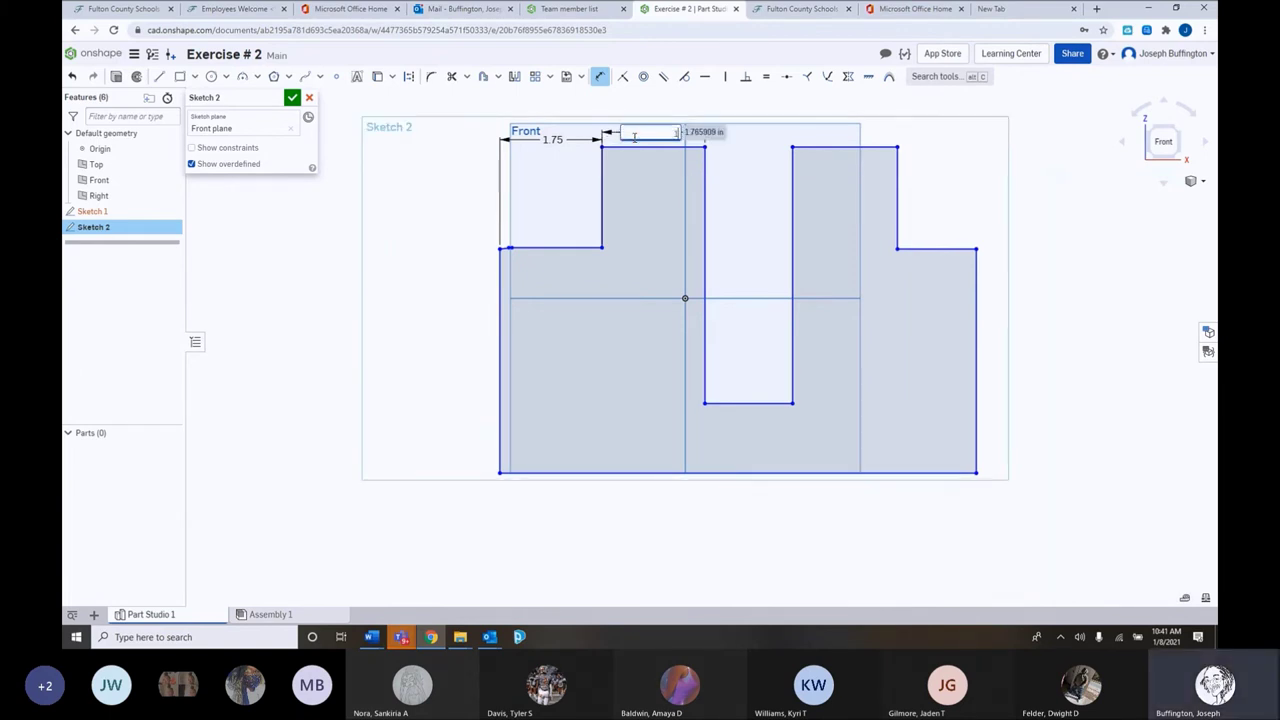
type("1.75")
key("Return")
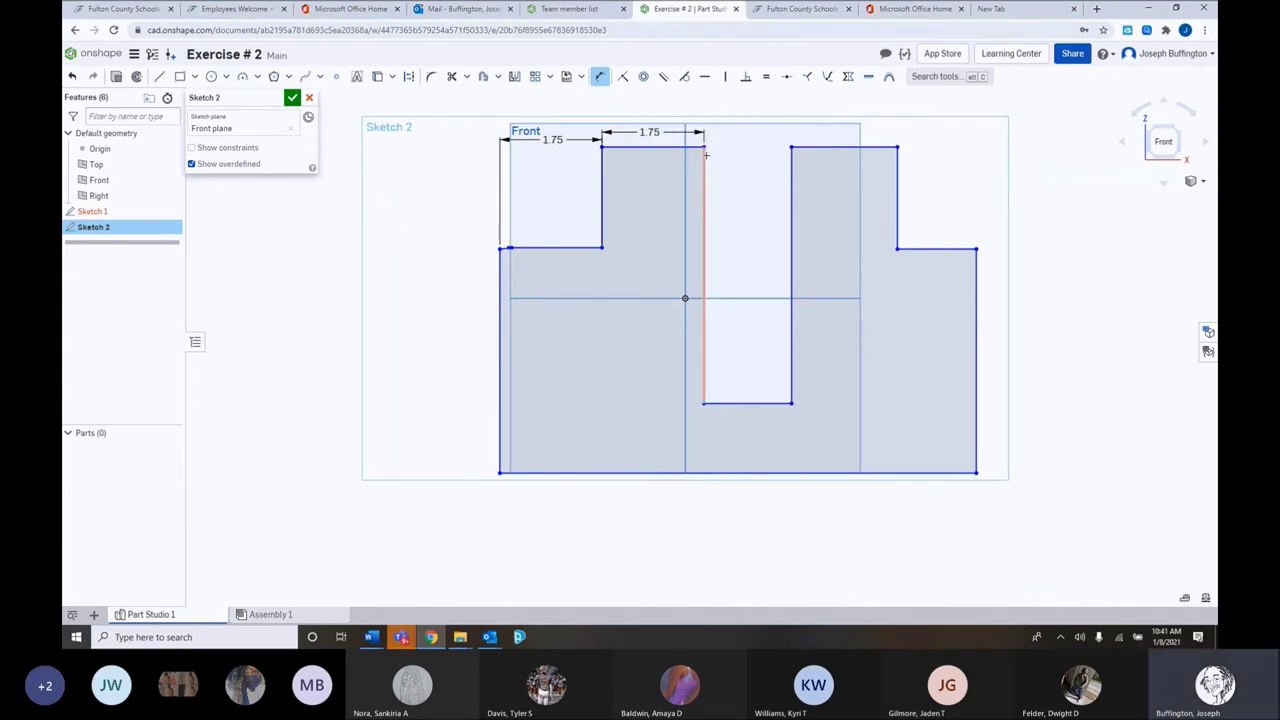
Dimension the central slot's width as 1.75
left_click(791, 148)
left_click(704, 148)
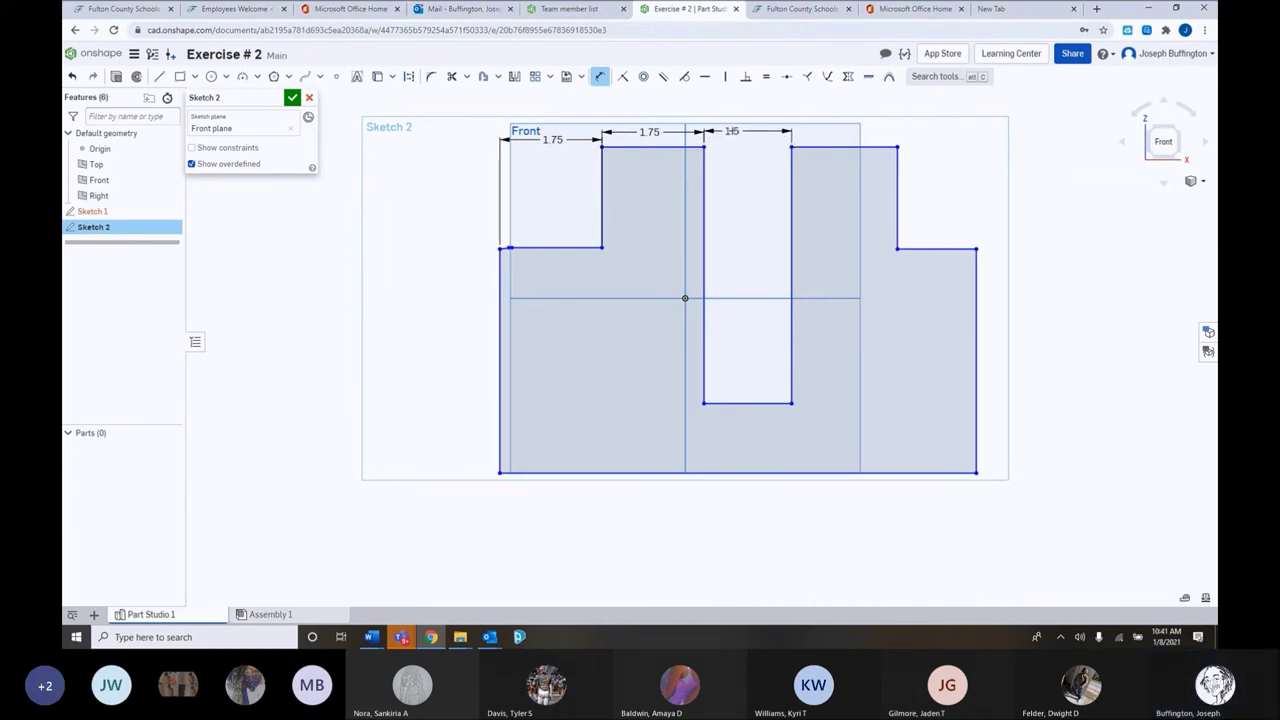
left_click(731, 134)
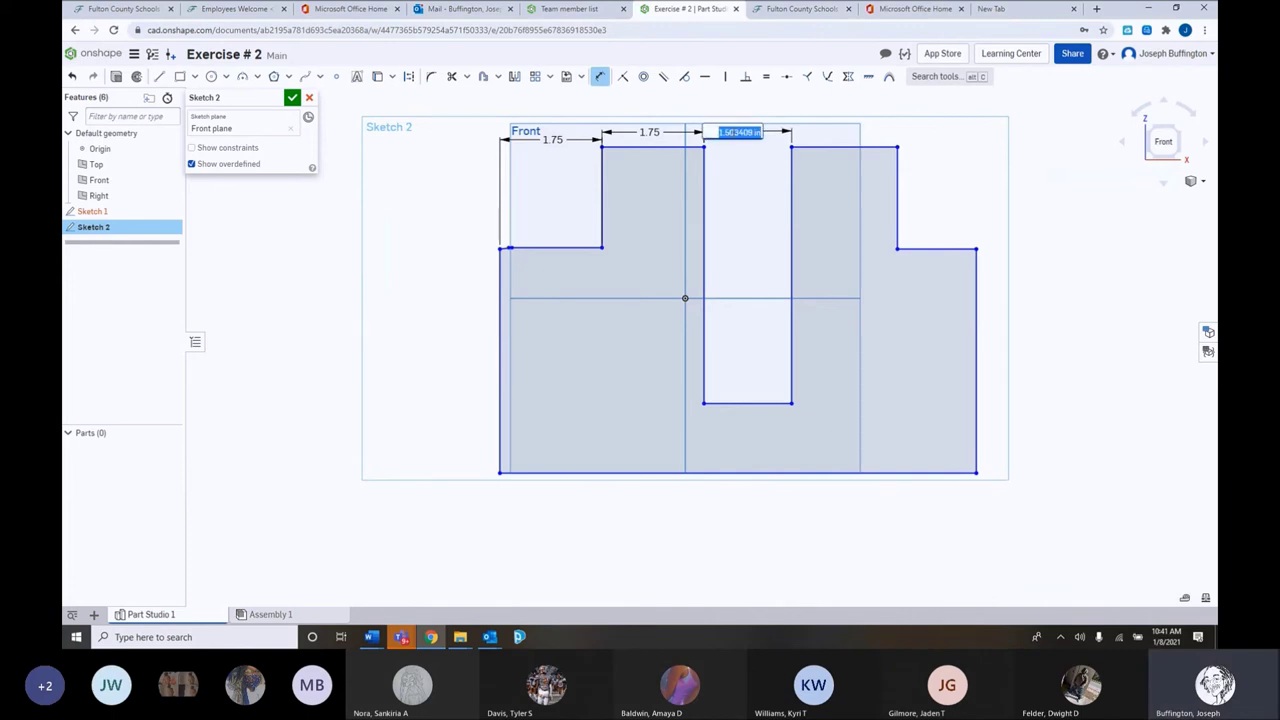
type("1.75")
key("BackSpace")
key("BackSpace")
type("5")
key("Return")
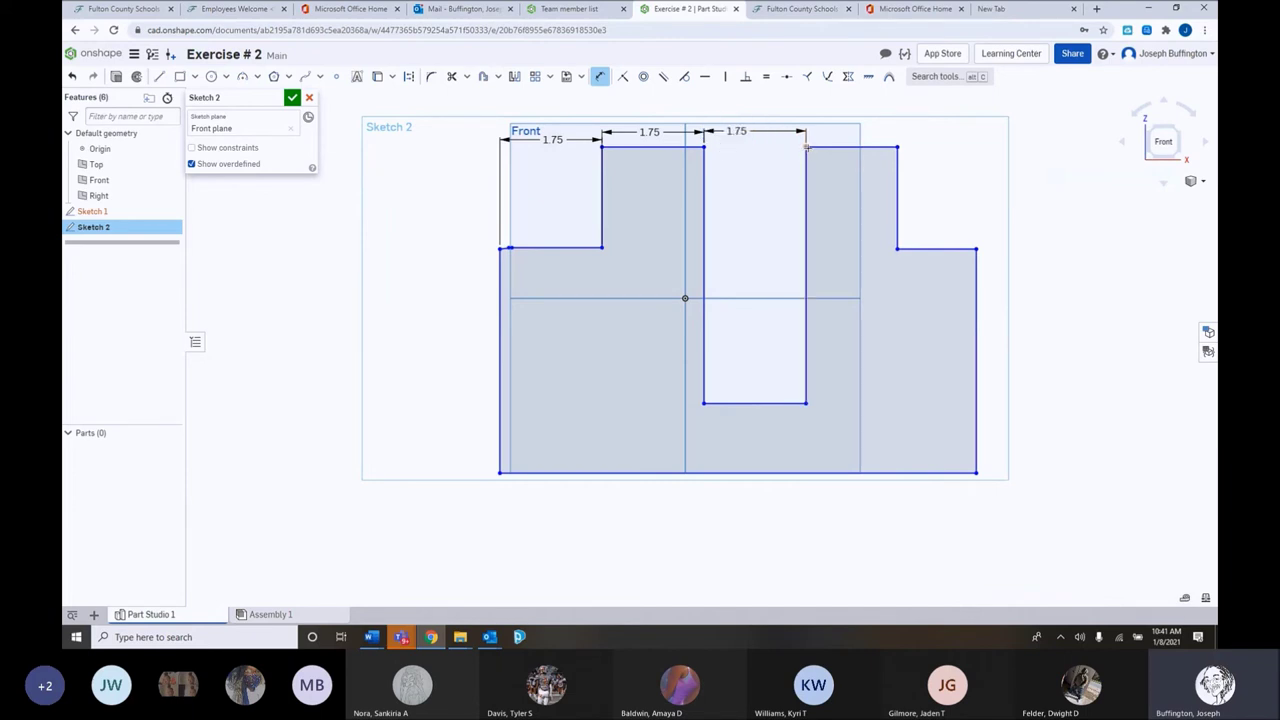
Dimension the right post's top width as 1.75 and reposition its label
left_click(893, 147)
left_click(882, 133)
key("BackSpace")
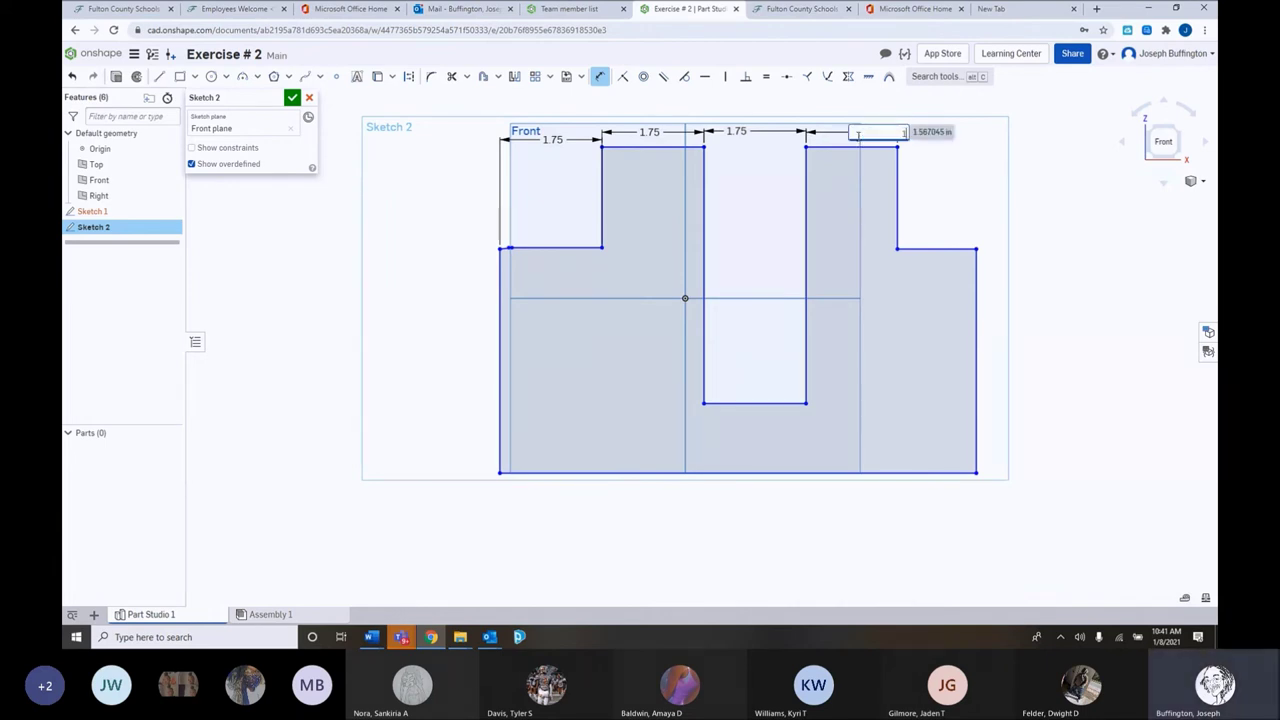
type("1.75")
key("Return")
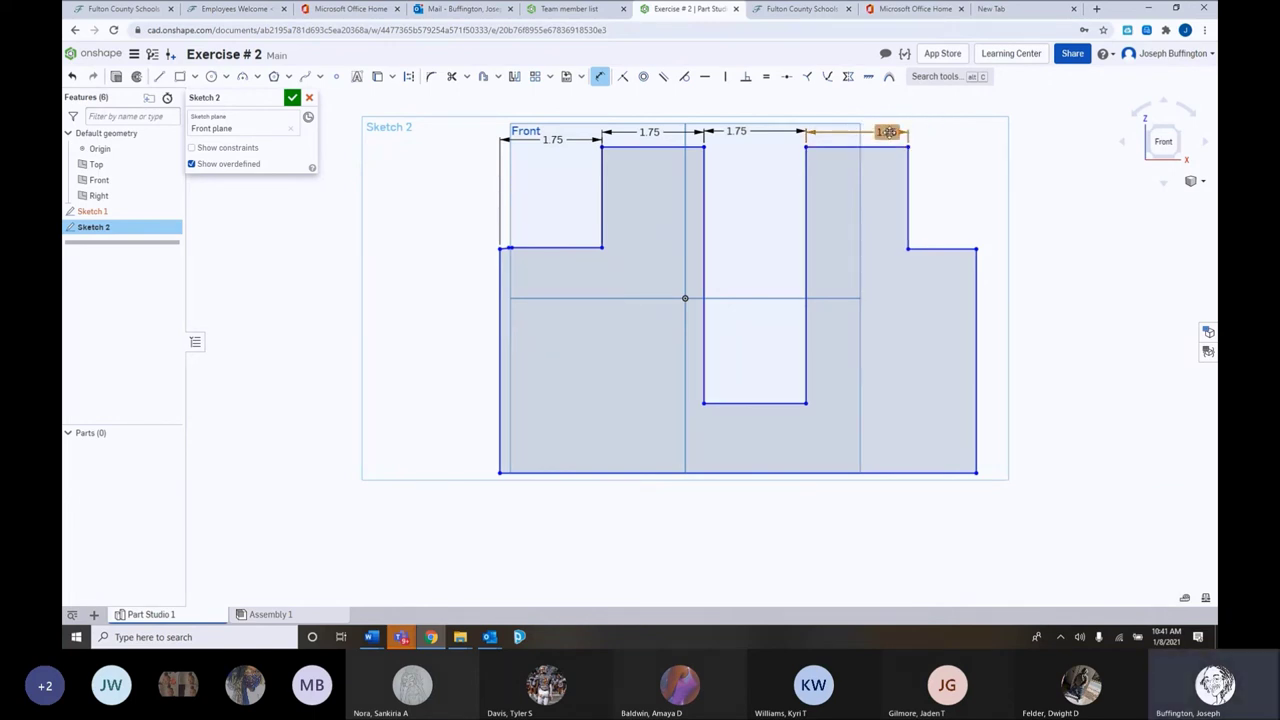
left_click_drag(889, 132, 864, 134)
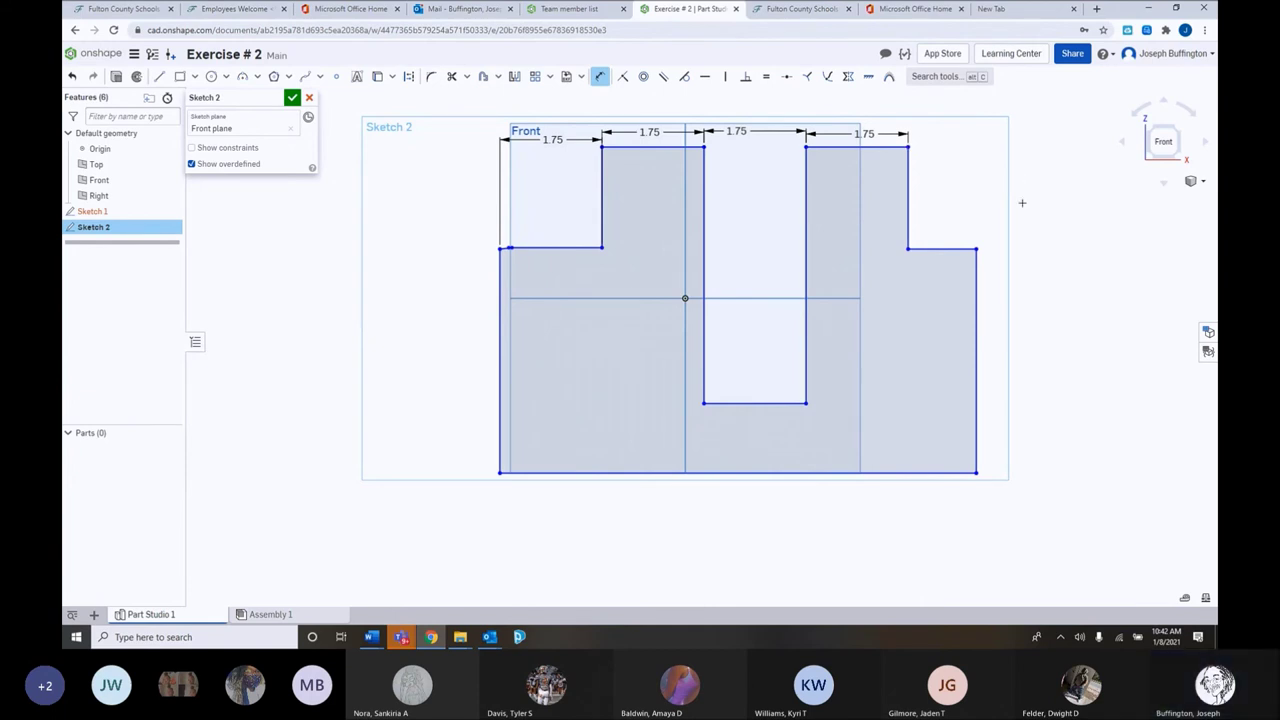
Add a vertical dimension over the full right side, setting the overall height to 5.5
left_click(976, 472)
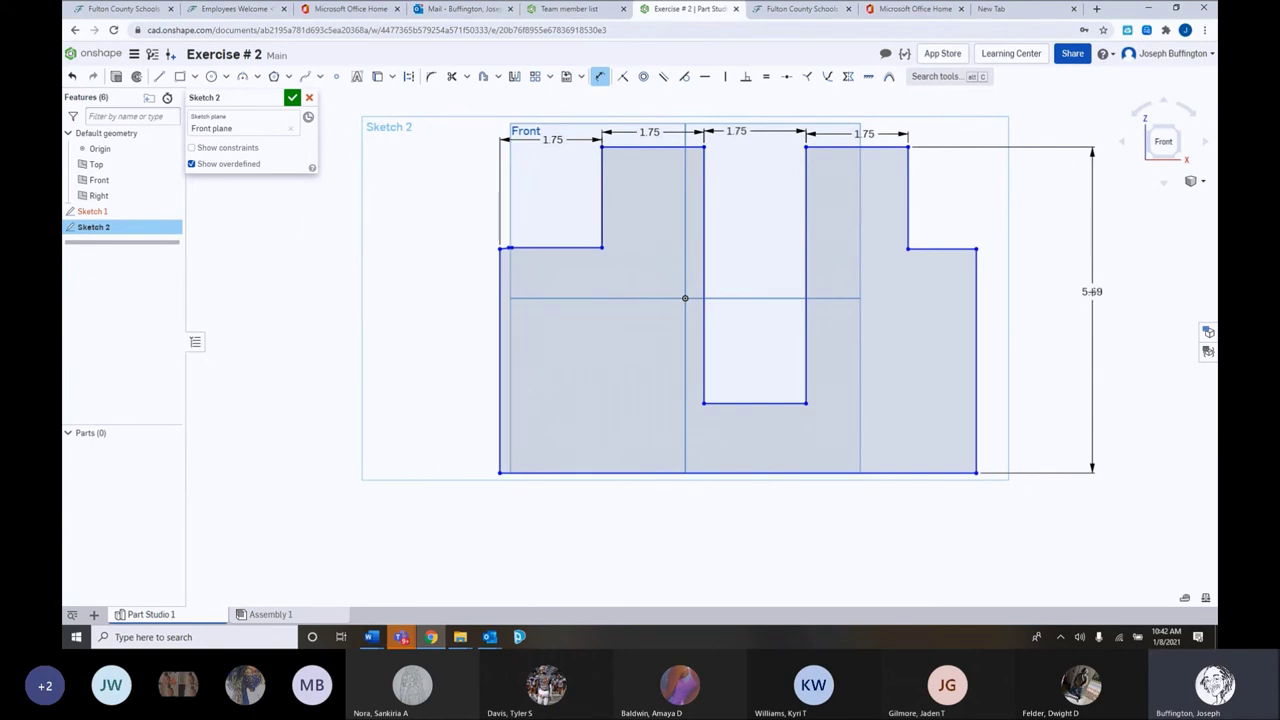
left_click(1092, 291)
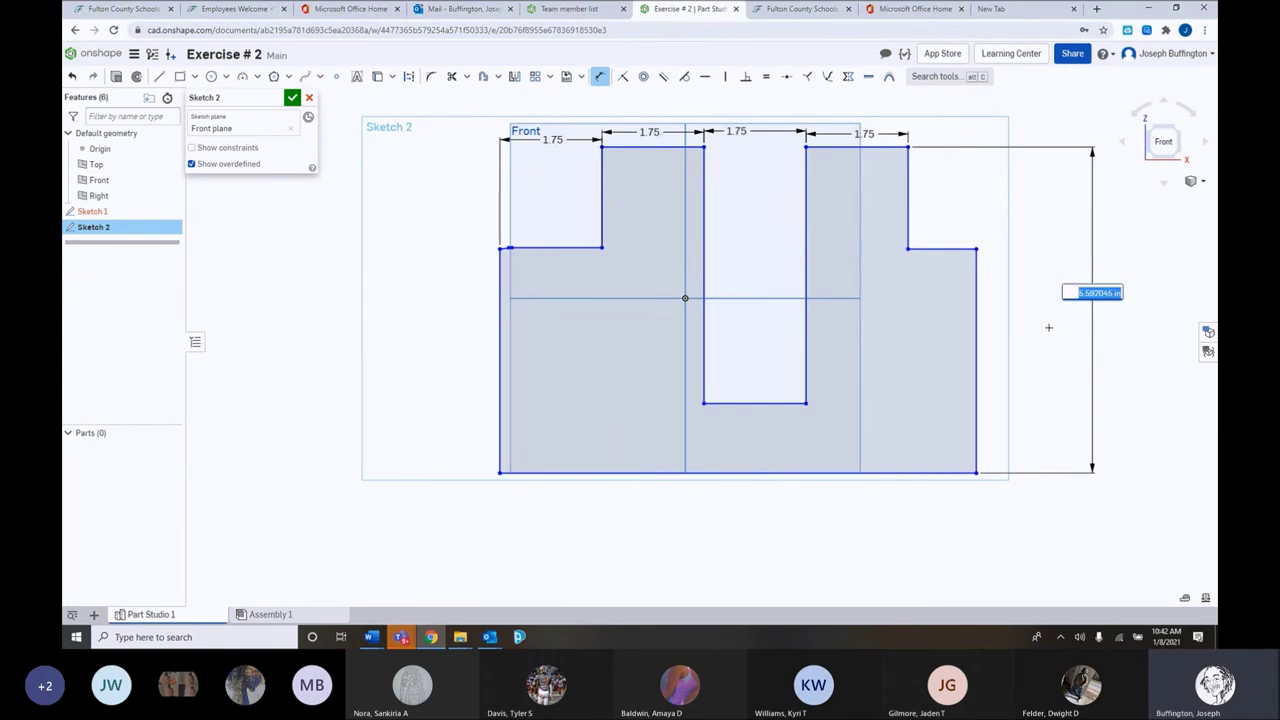
type("6")
type(".")
type("59")
key("Return")
key("BackSpace")
key("Return")
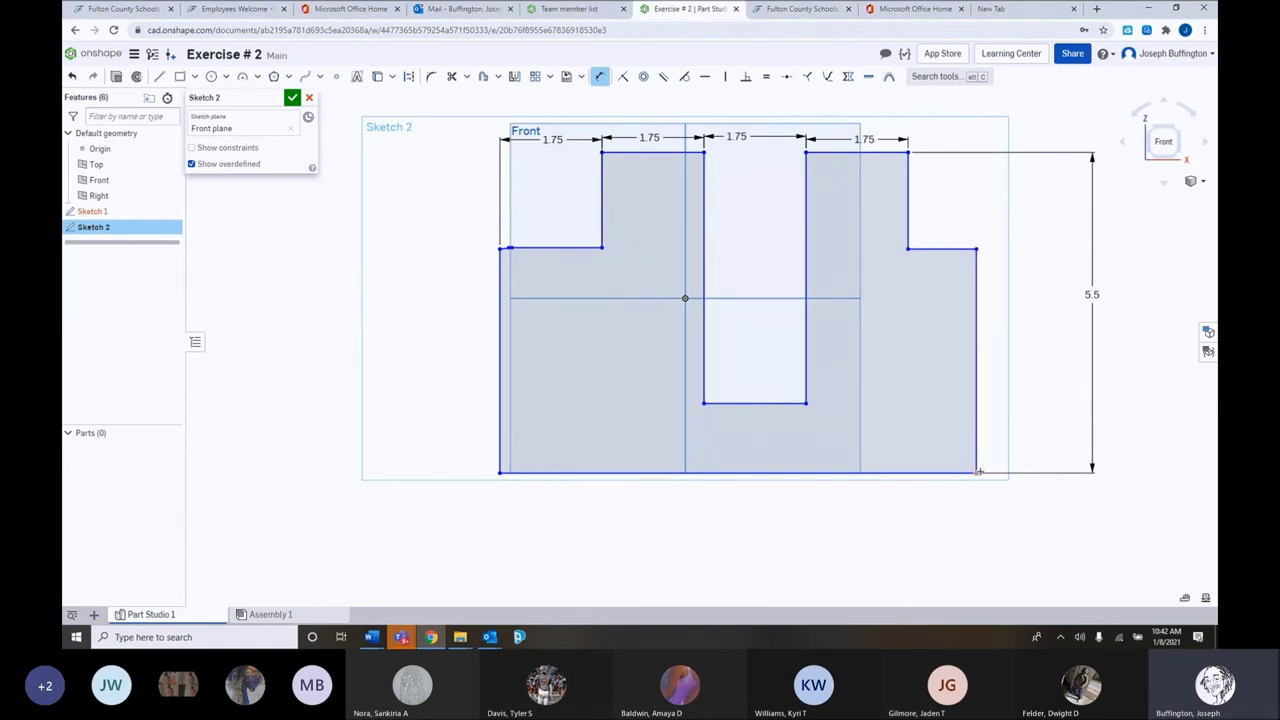
Dimension the right step's height as 4
left_click(977, 440)
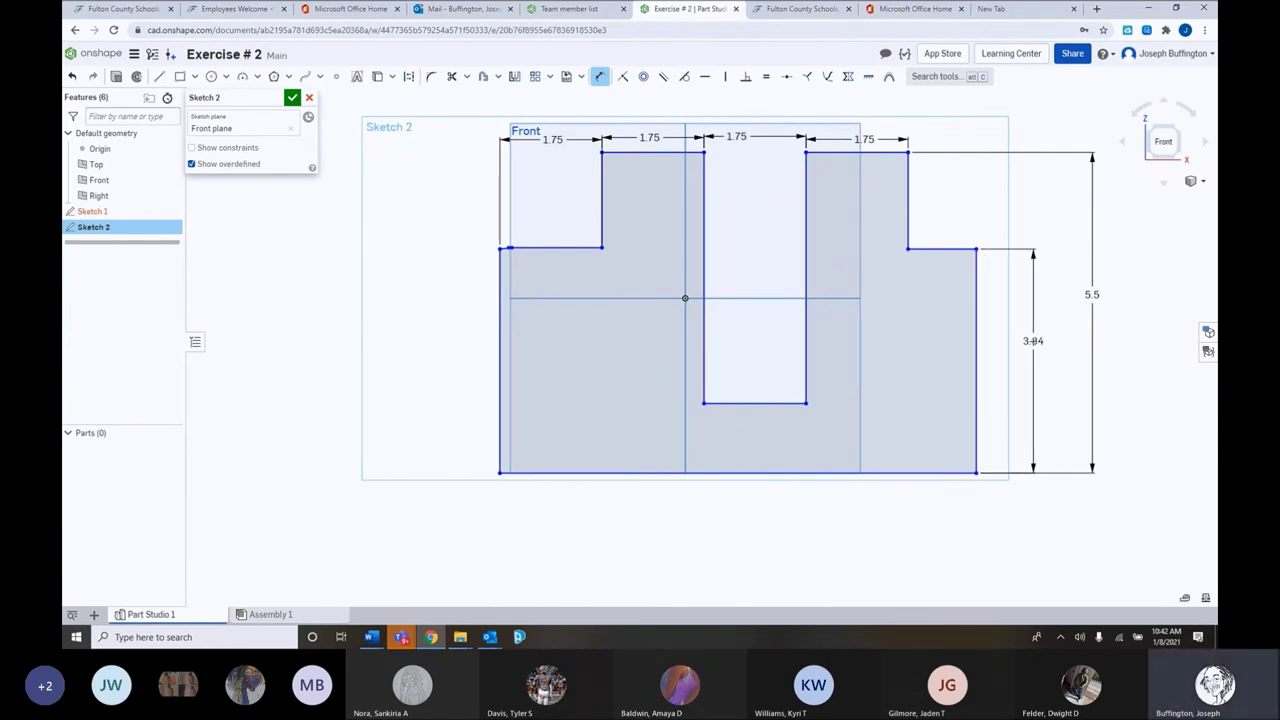
left_click(1033, 341)
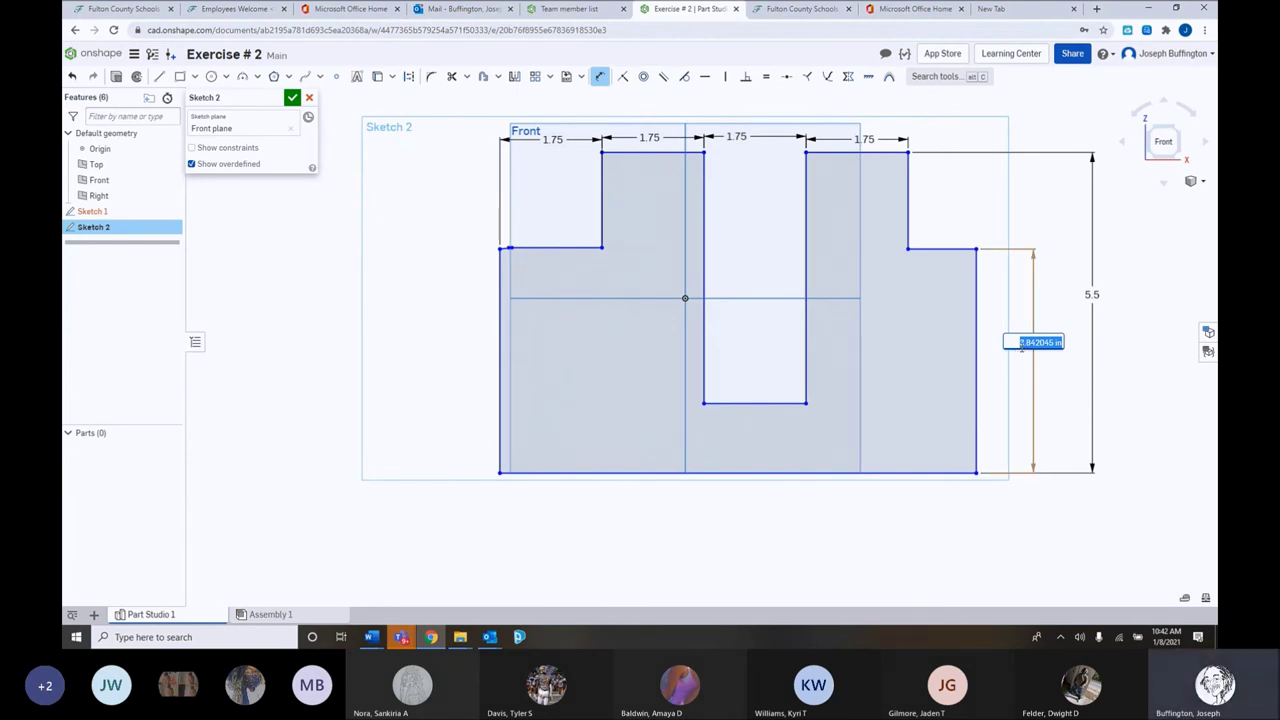
type("4")
key("Return")
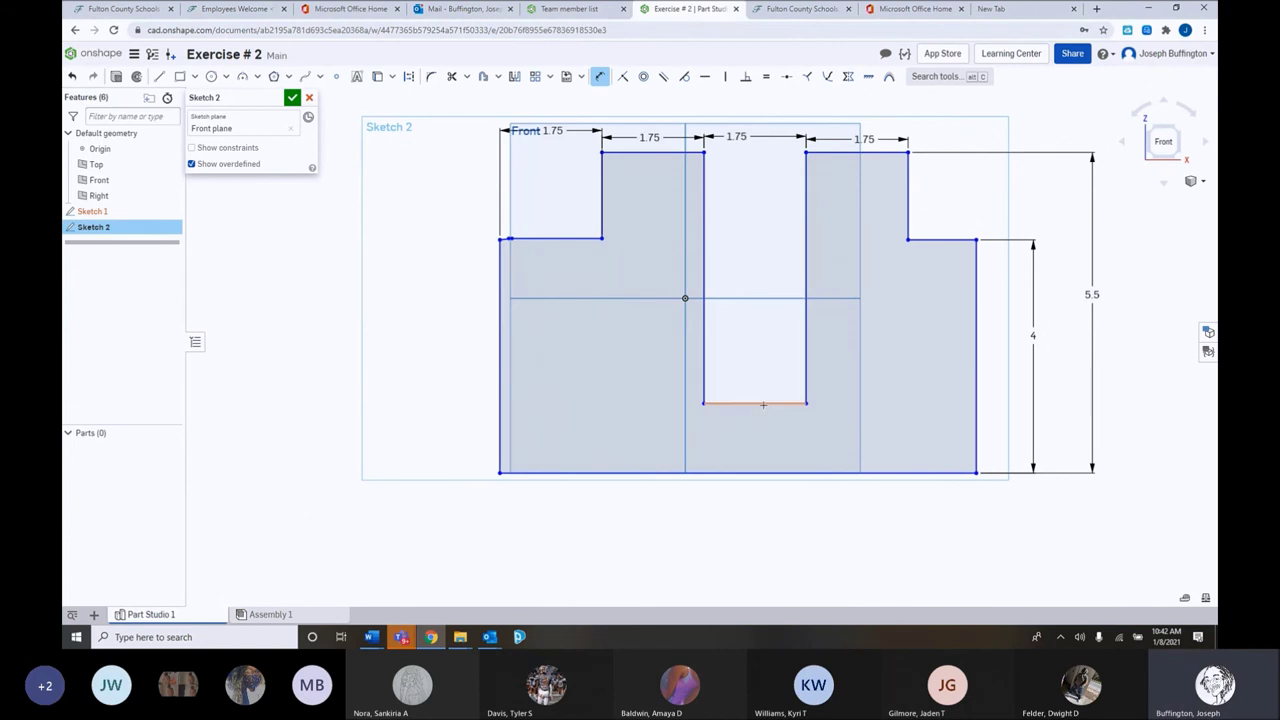
Dimension the notch floor 2.5 above the bottom edge
left_click(763, 403)
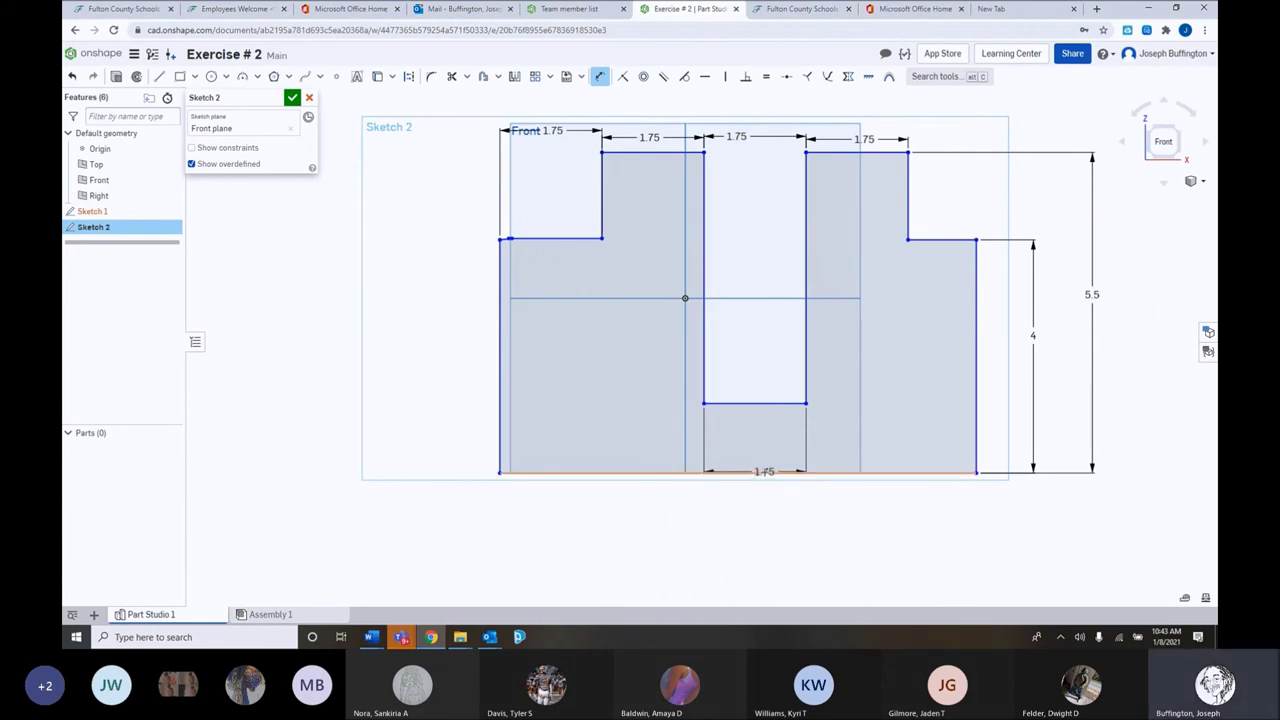
left_click(763, 472)
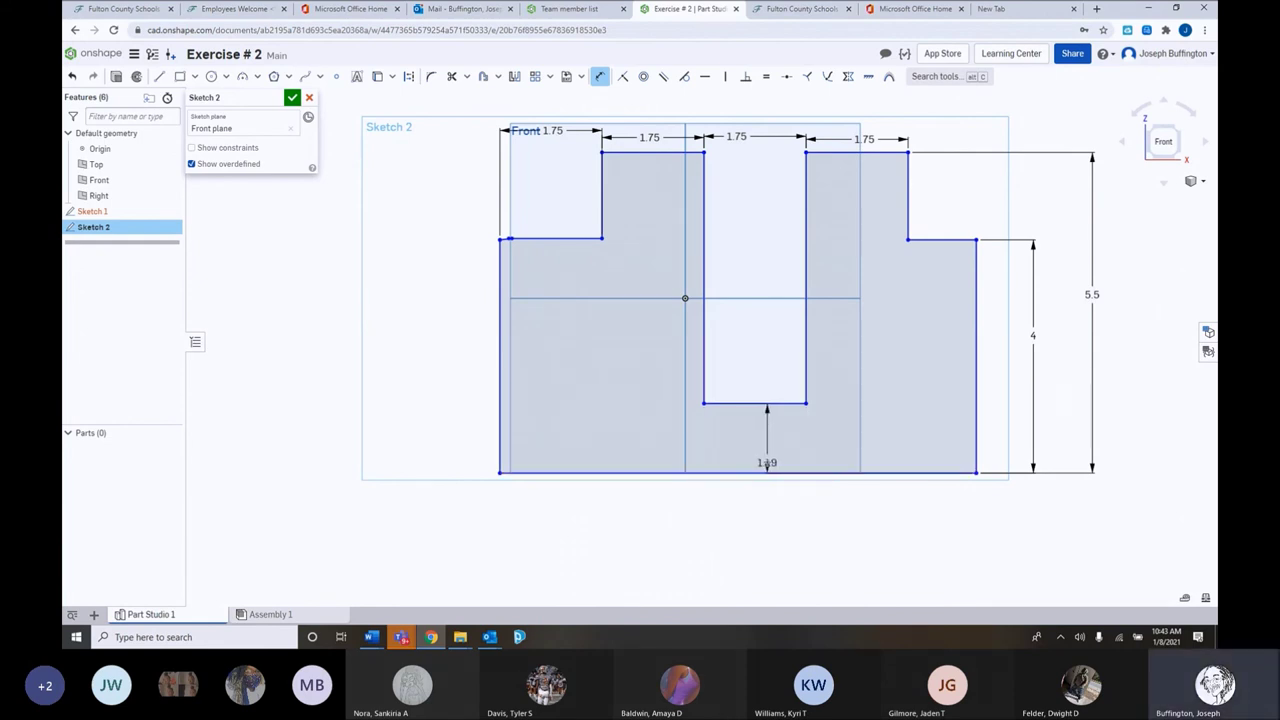
left_click(768, 441)
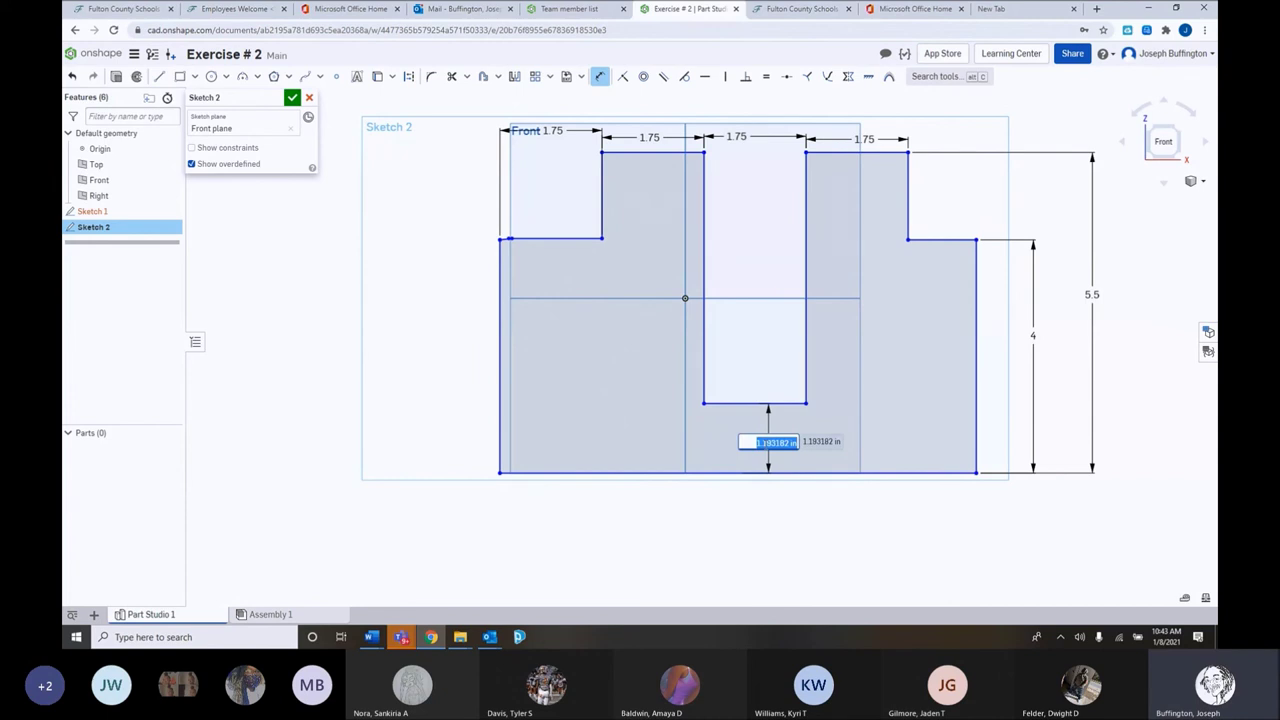
type("2.5")
key("Escape")
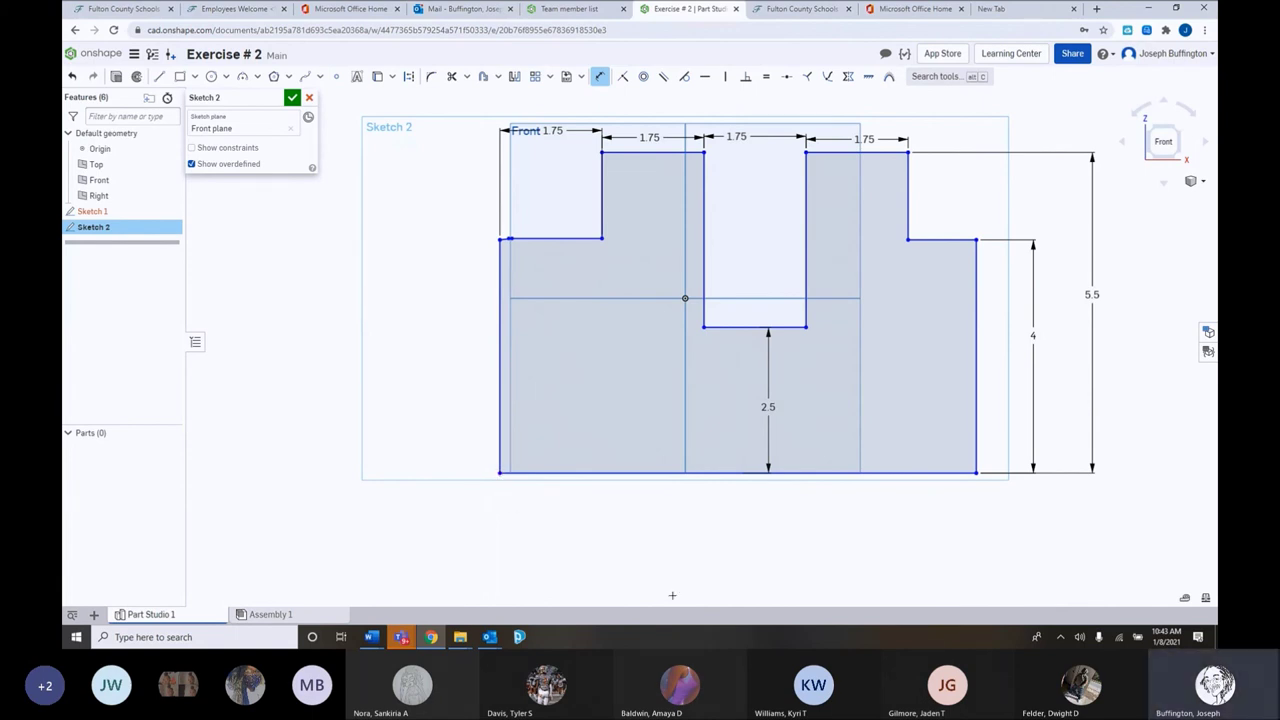
Dimension the overall bottom width between the corners as 8.75
left_click(976, 472)
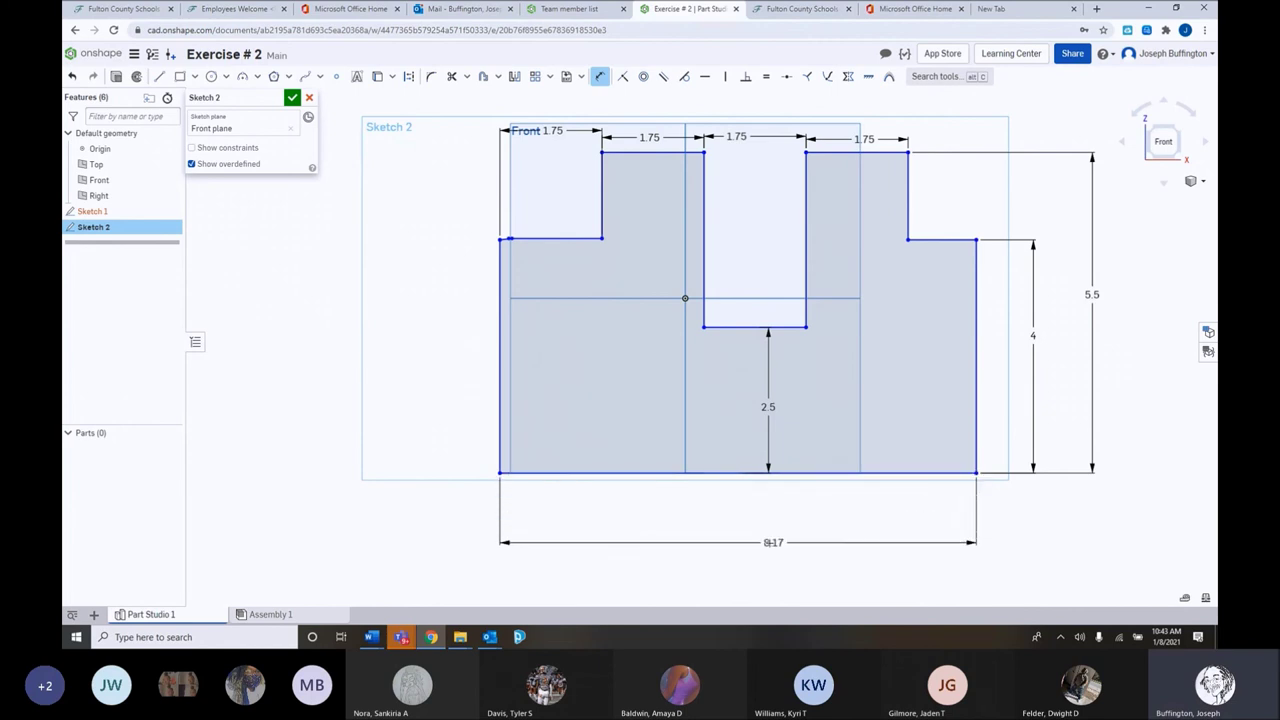
left_click(767, 542)
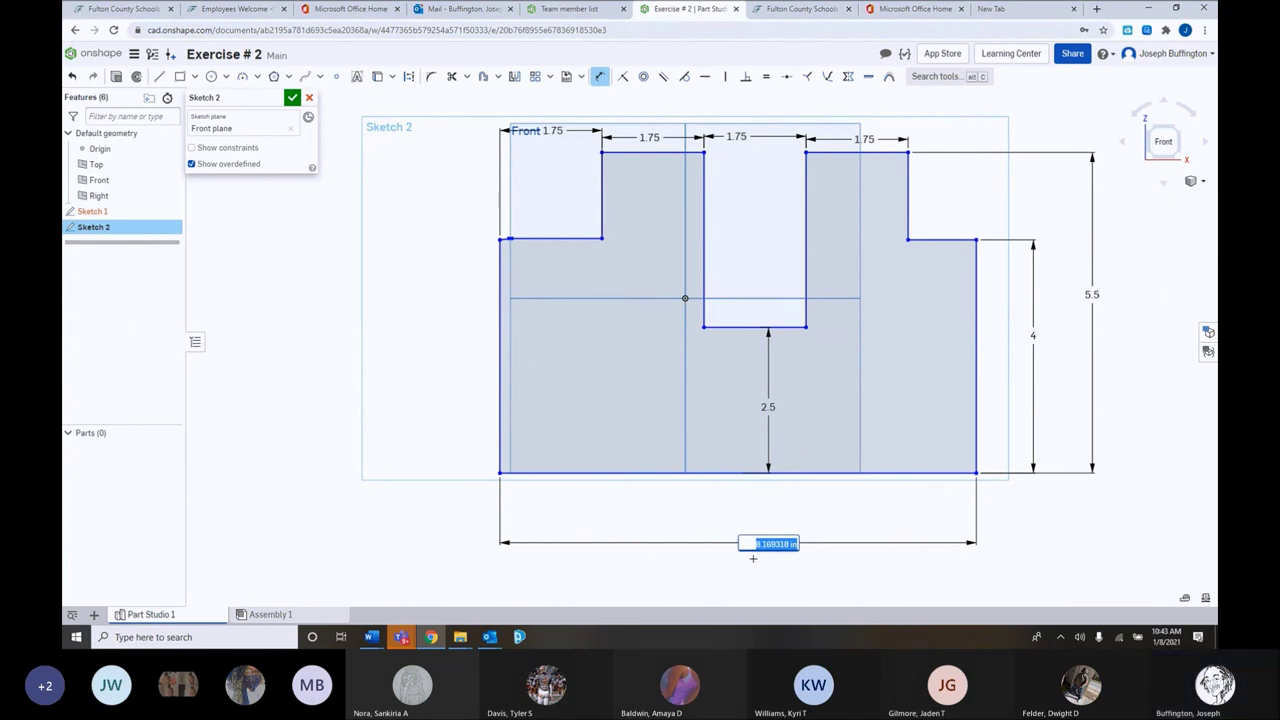
type("8")
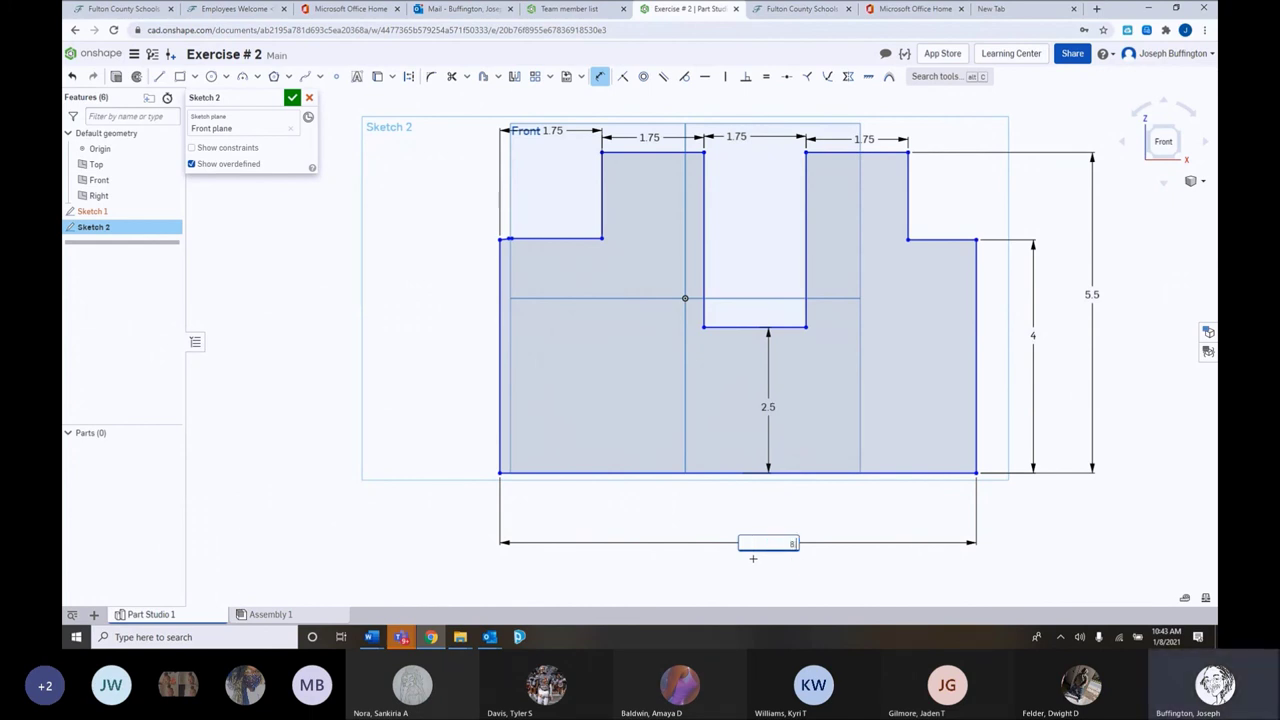
type(".75")
key("Return")
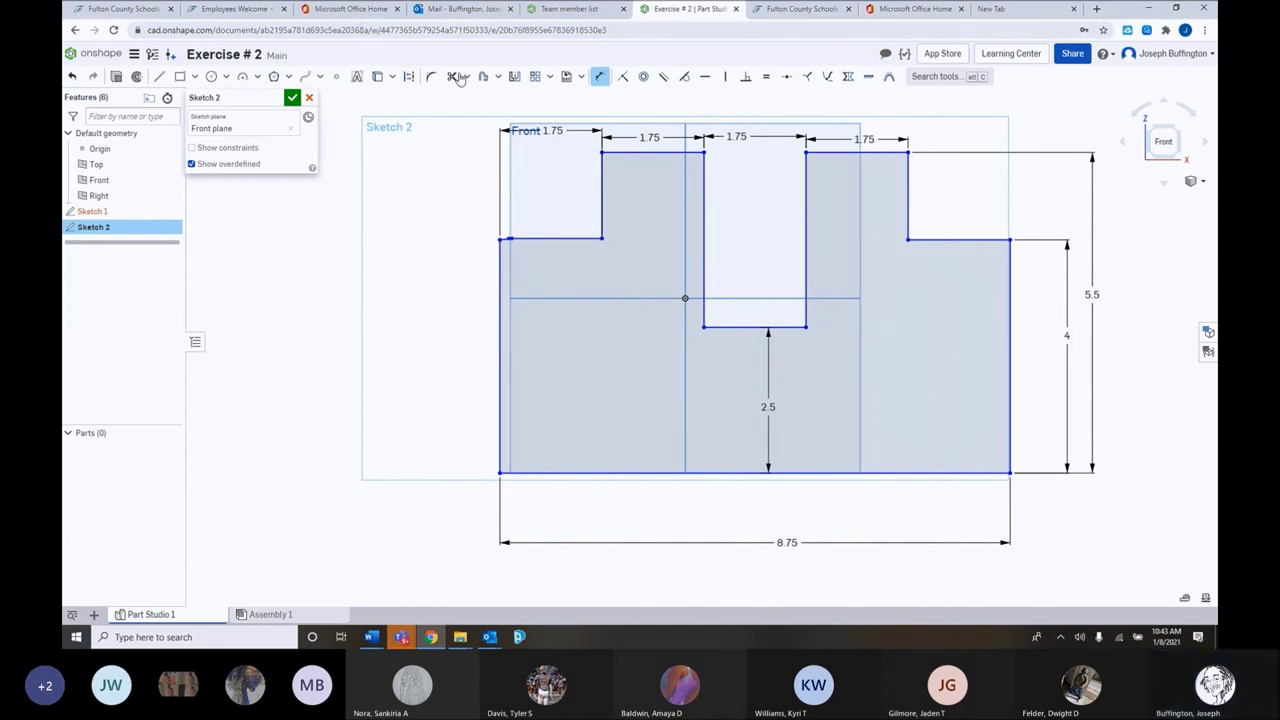
scroll(565, 184, "up", 2)
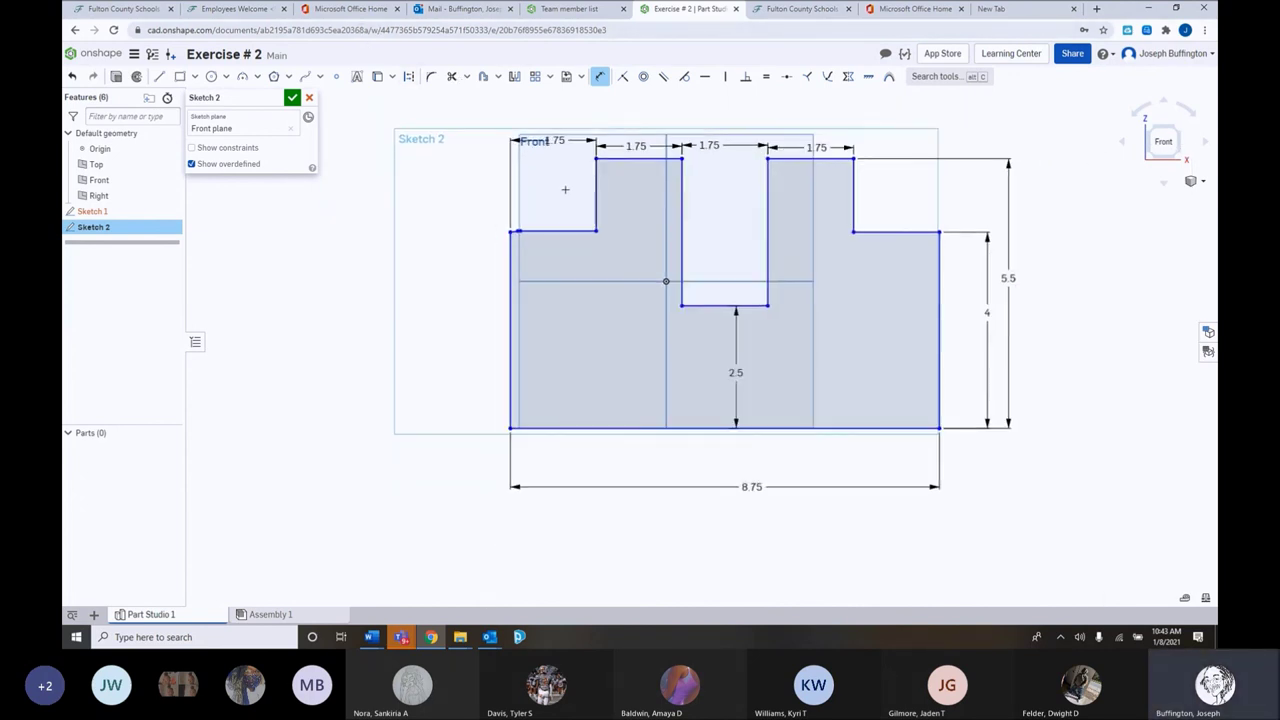
middle_click_drag(701, 176, 712, 256)
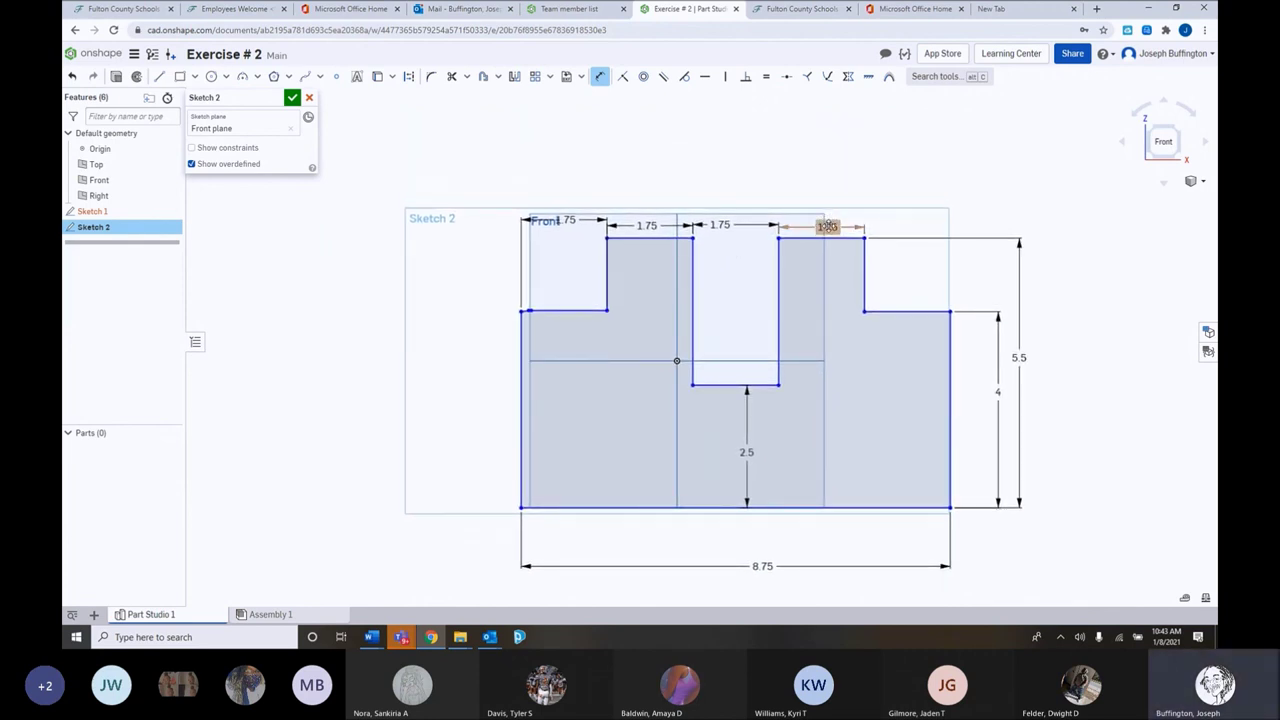